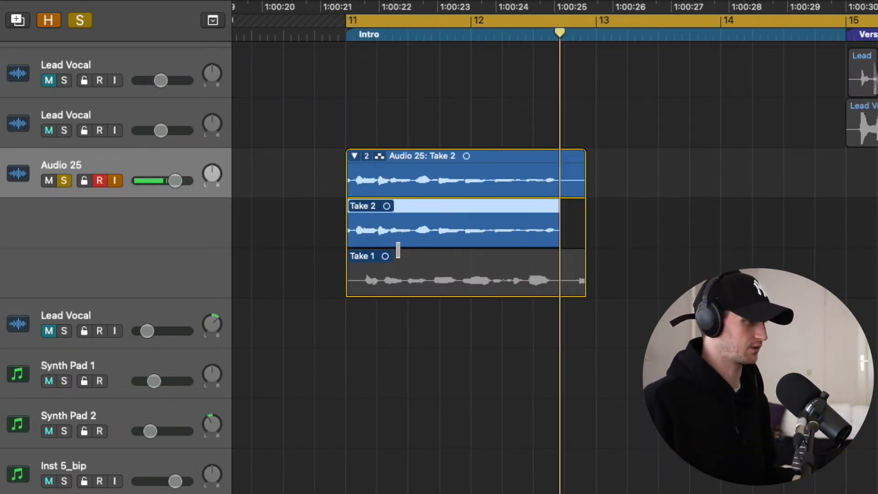
Comp Take 1 from near bar 11 to just before bar 12, leave Take 2 for the remainder, and collapse the Audio 25 take folder
left_click_drag(360, 269, 437, 275)
left_click_drag(455, 226, 460, 228)
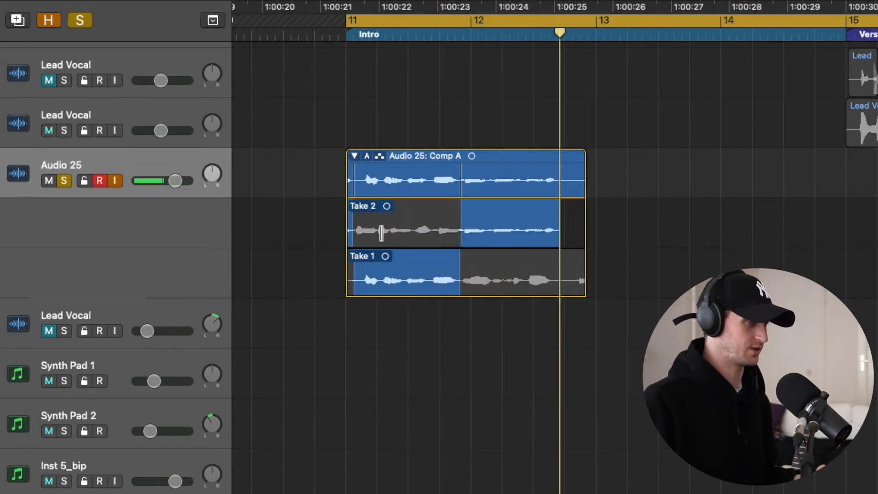
left_click(354, 156)
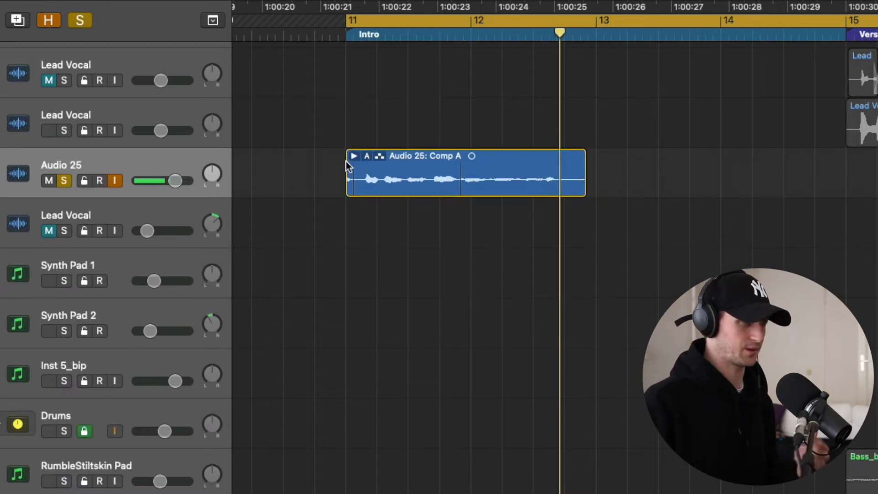
left_click(369, 156)
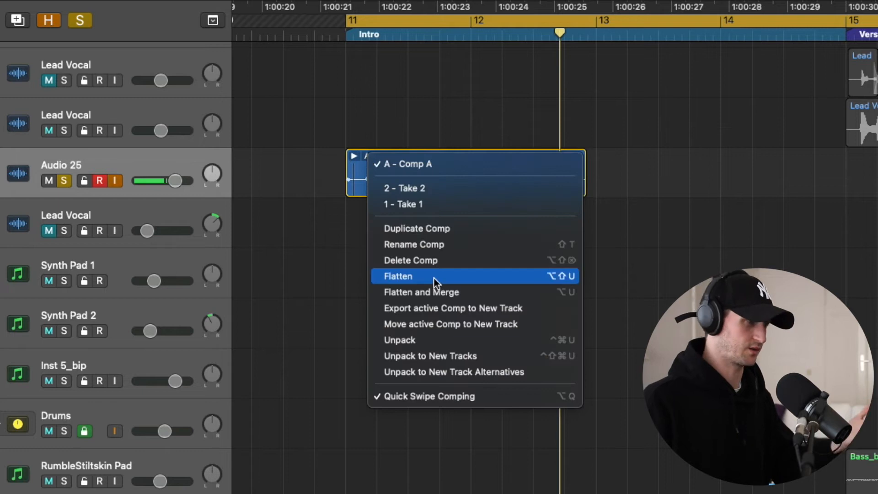
left_click(329, 160)
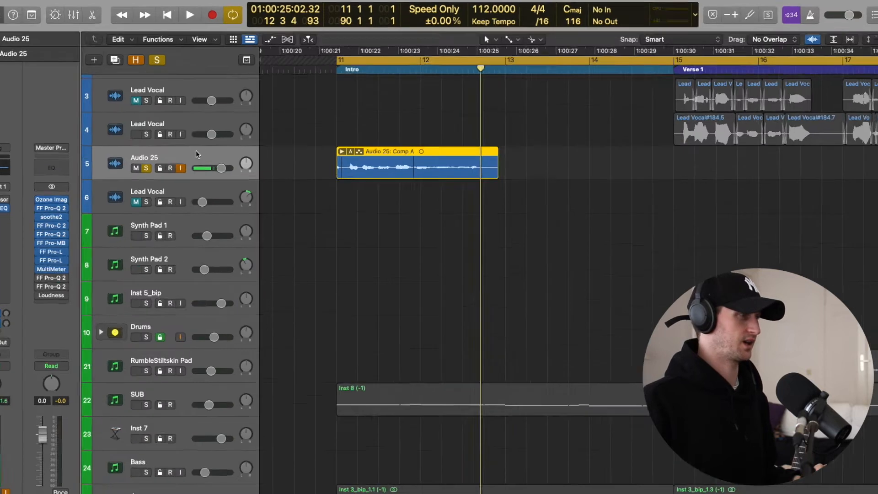
Enable Track Alternatives as a track header component, starting from the Audio 25 track
left_click(206, 161)
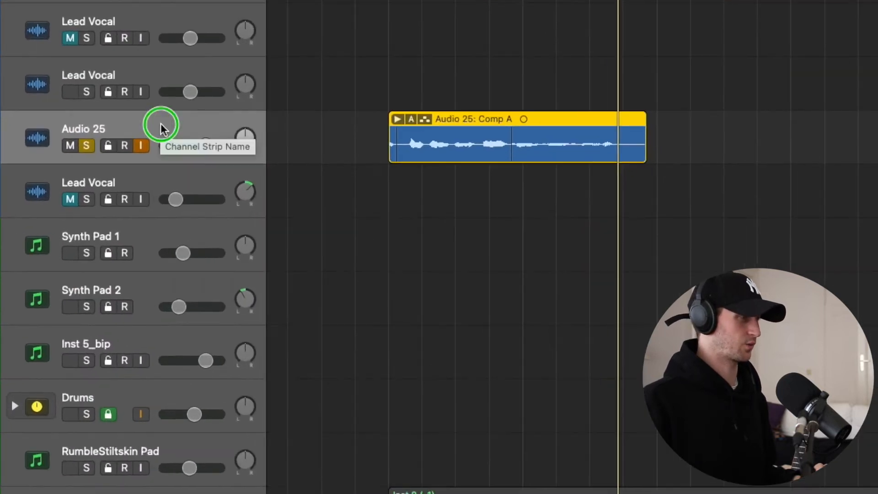
right_click(161, 122)
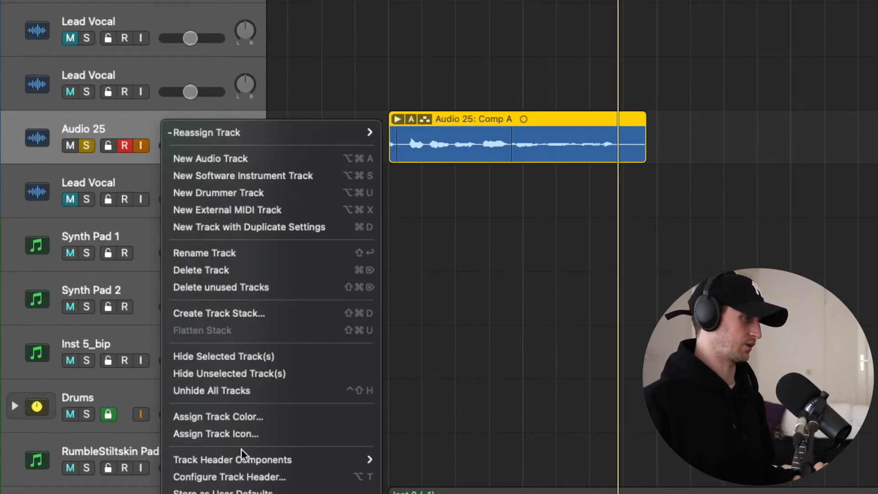
mouse_move(236, 457)
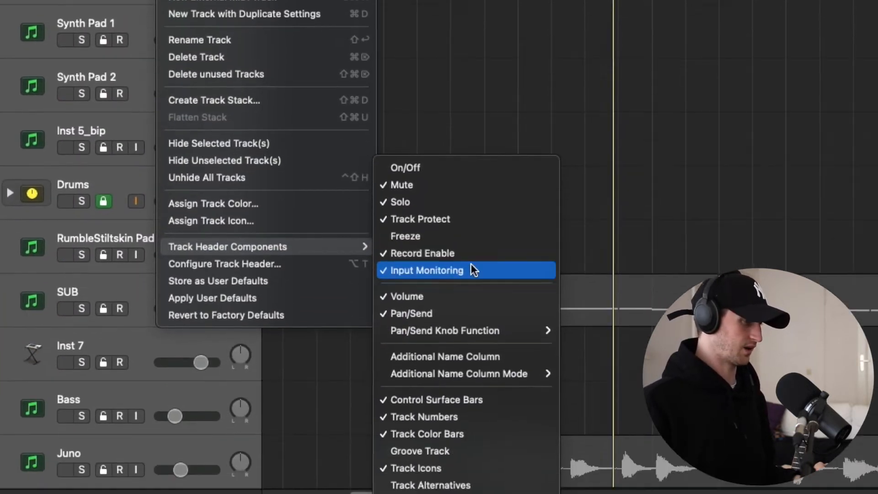
left_click(488, 492)
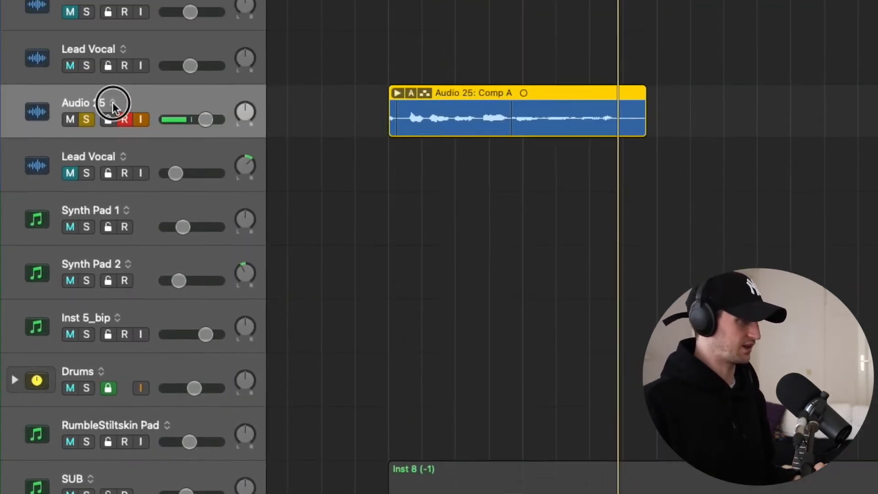
Create a new, empty track alternative for Audio 25 and record a take in it from bar 11
left_click(114, 124)
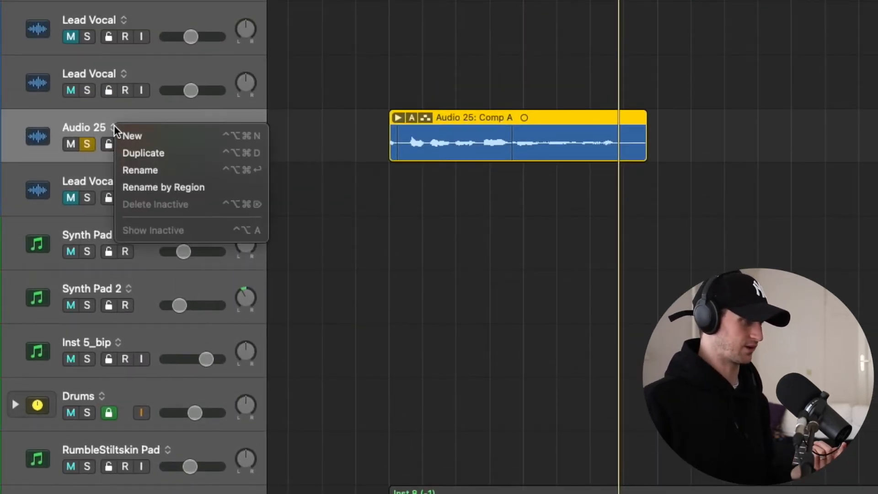
left_click(148, 133)
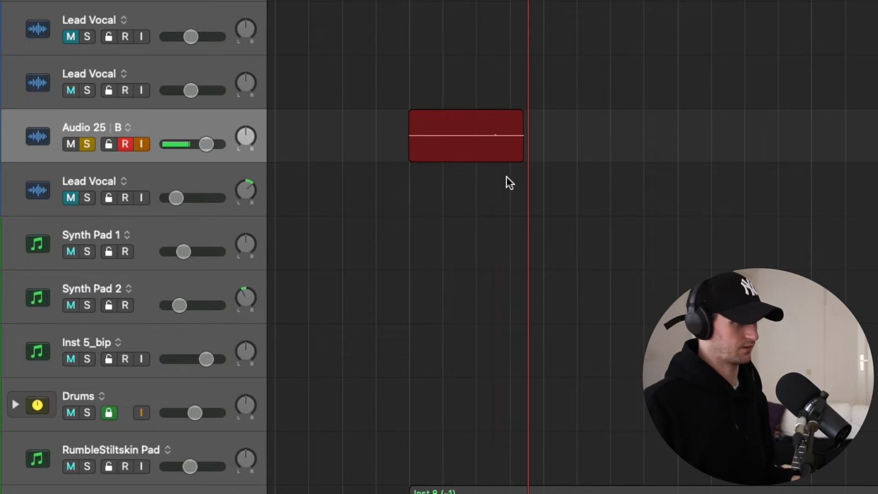
key("space")
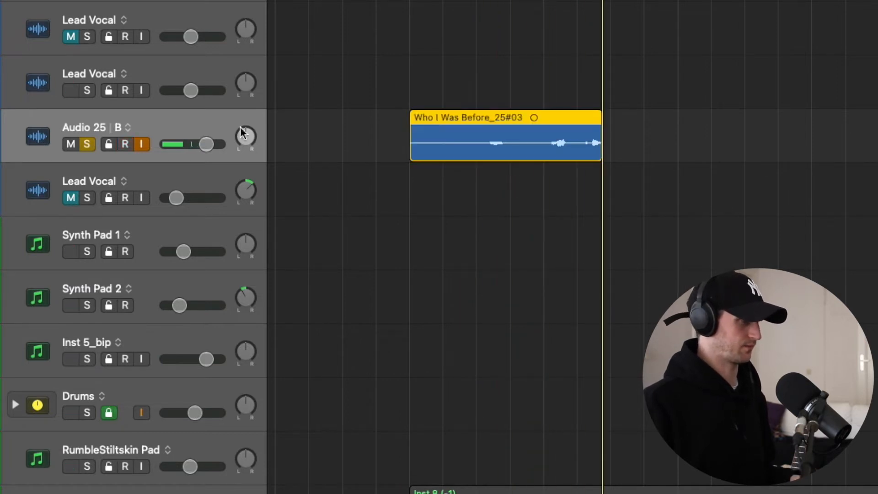
Switch Audio 25 to alternative A to view the comped vocal and return to alternative B
left_click(133, 128)
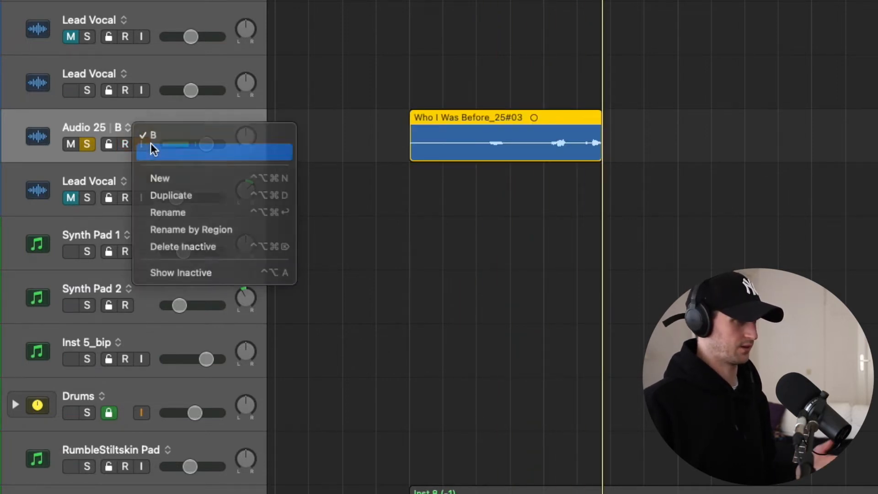
left_click(149, 150)
left_click(129, 127)
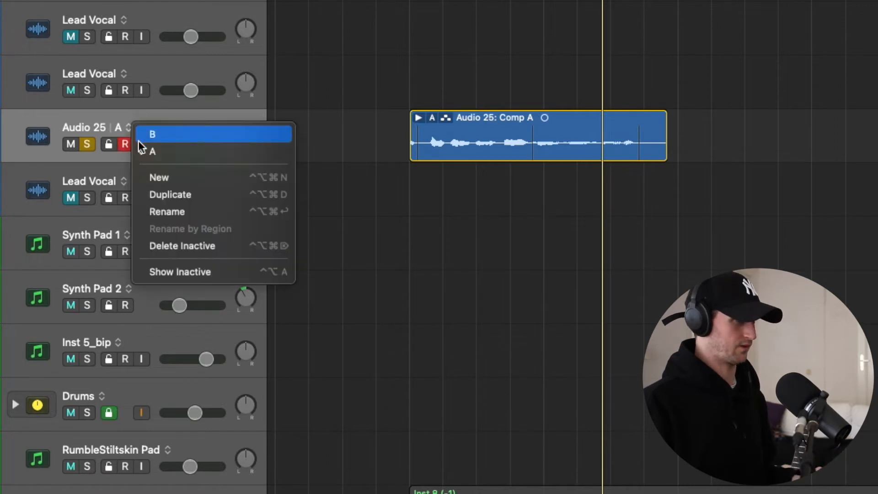
left_click(150, 135)
left_click(398, 139)
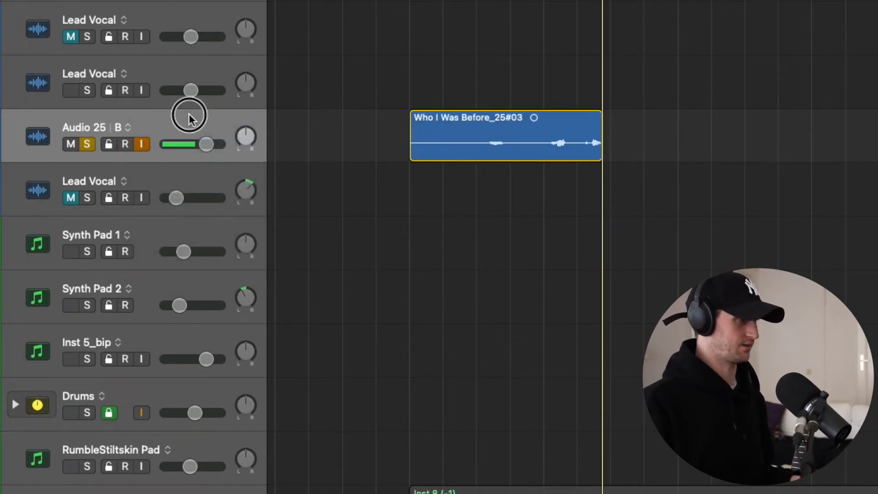
Record a second take over the existing region on alternative B of Audio 25
key("r")
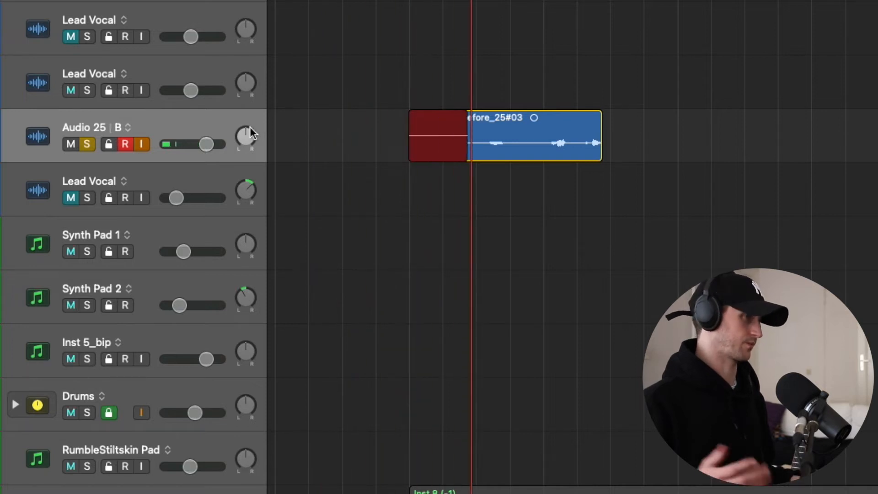
key("space")
double_click(454, 135)
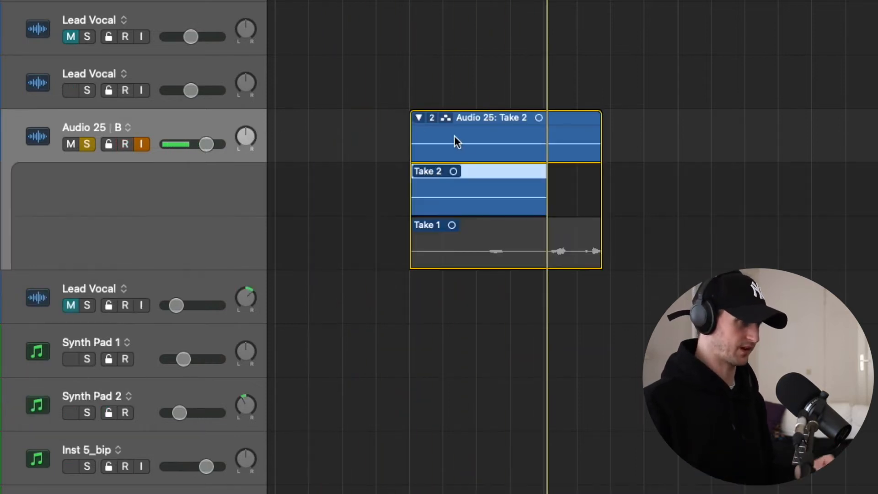
Create another new track alternative for Audio 25 and record a short take in it from bar 11
left_click(128, 128)
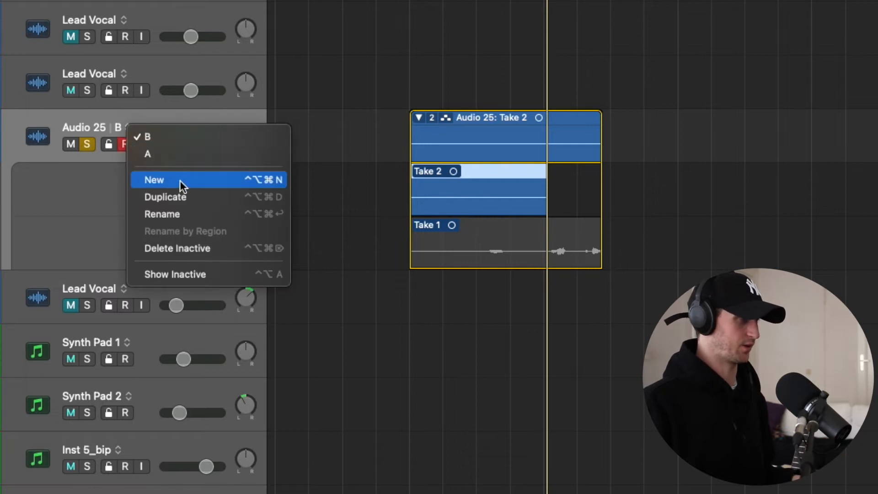
left_click(167, 174)
key("r")
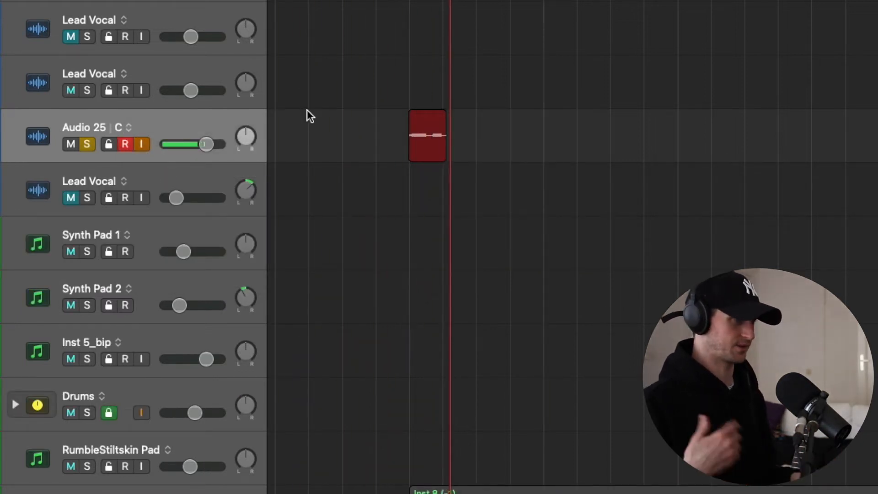
key("space")
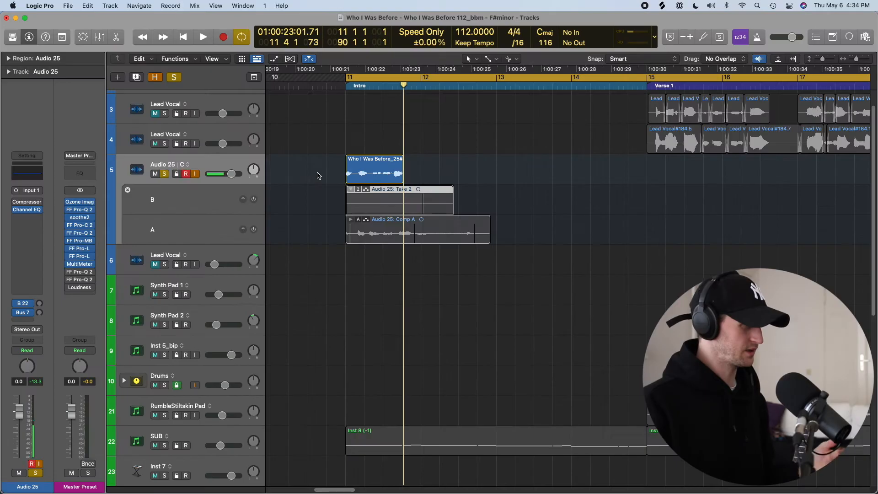
Delete the recorded regions in all Audio 25 alternatives and remove the Audio 25 track
left_click_drag(312, 170, 393, 229)
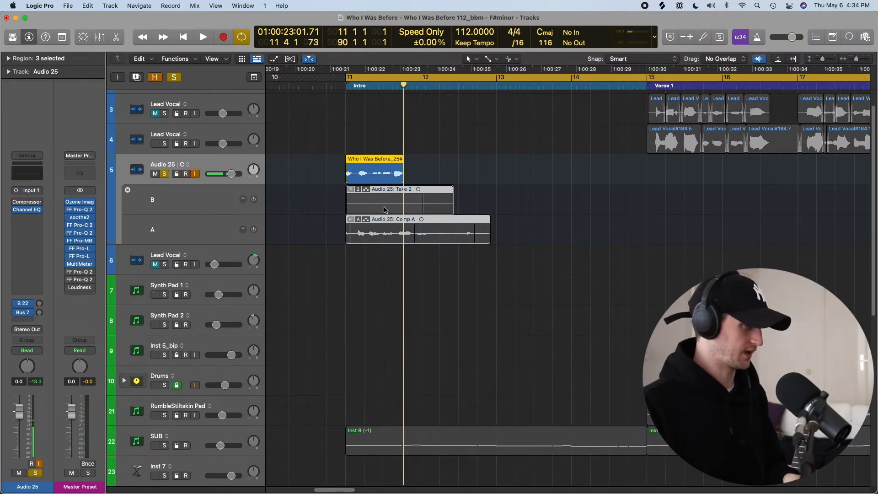
key("Delete")
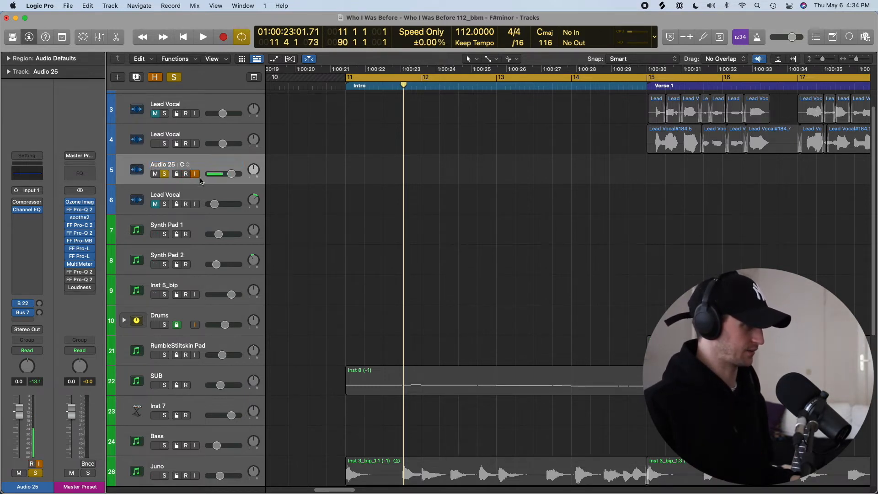
key("super+BackSpace")
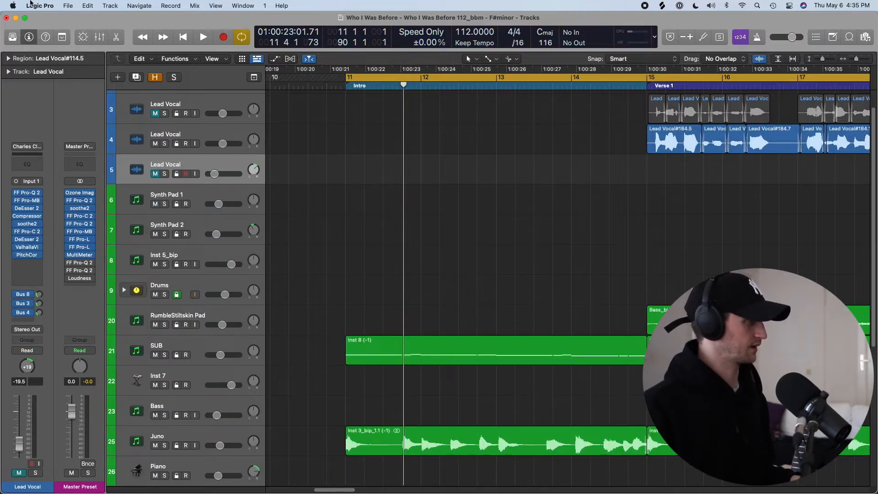
Create a new audio track named Lead and load the saved channel strip setting whose name ends in "Vocal"
left_click(109, 5)
left_click(121, 28)
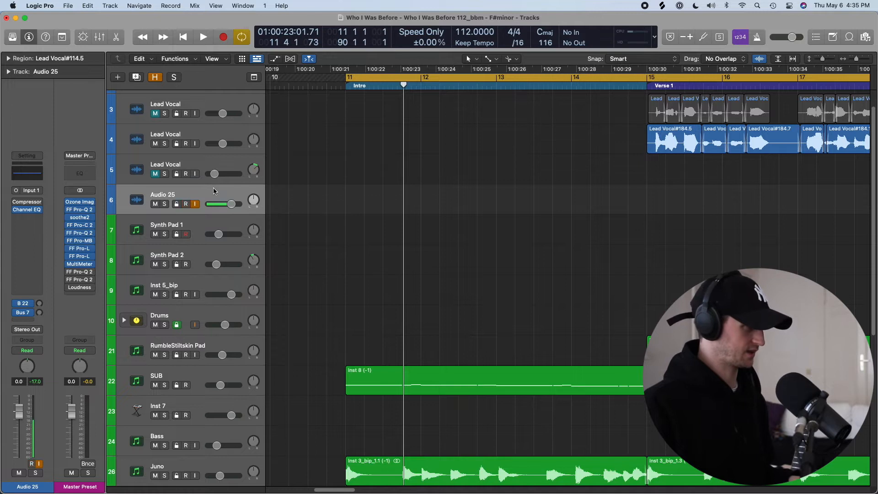
type("Lead")
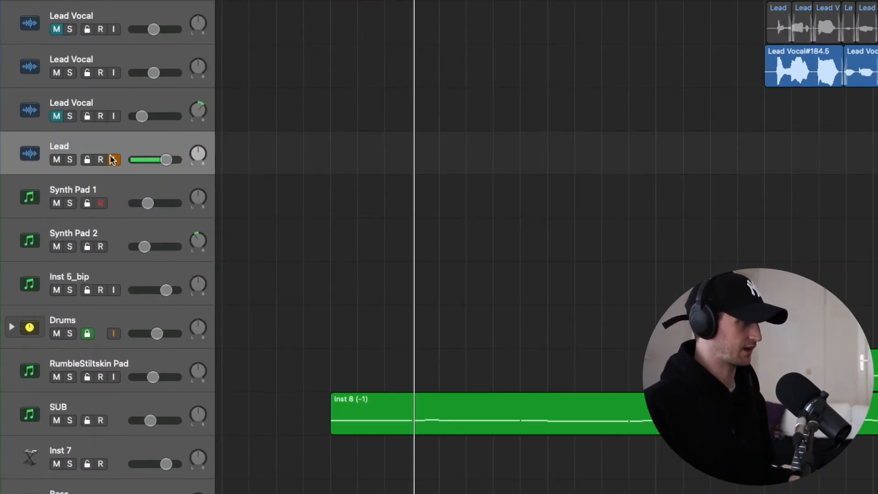
left_click(32, 84)
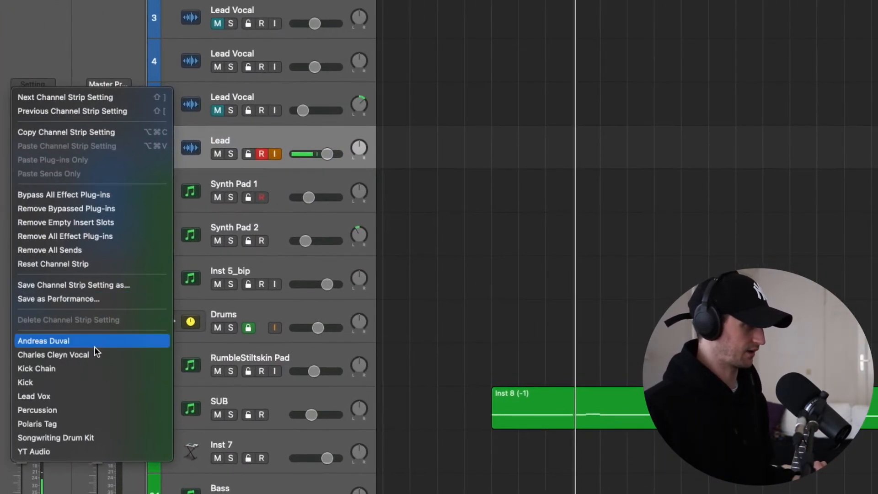
left_click(97, 354)
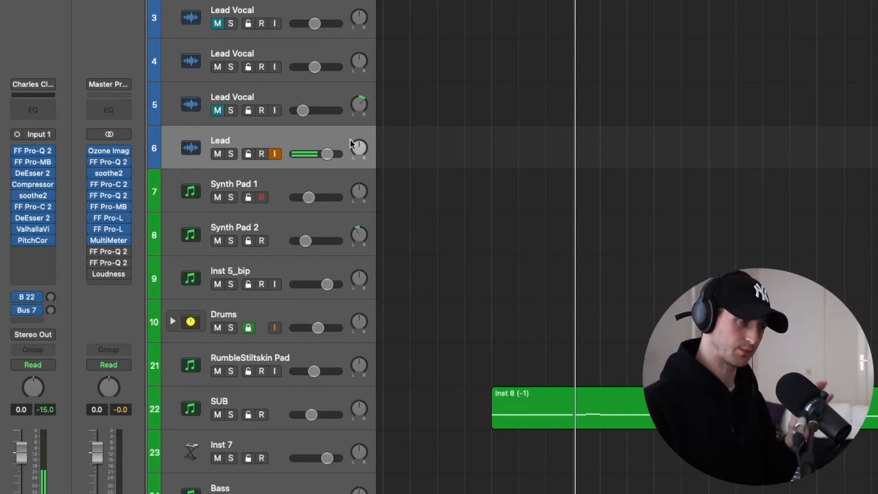
Create a second audio track named Takes and place it directly above the Lead track
left_click(146, 0)
left_click(219, 0)
left_click_drag(288, 181, 382, 174)
double_click(281, 138)
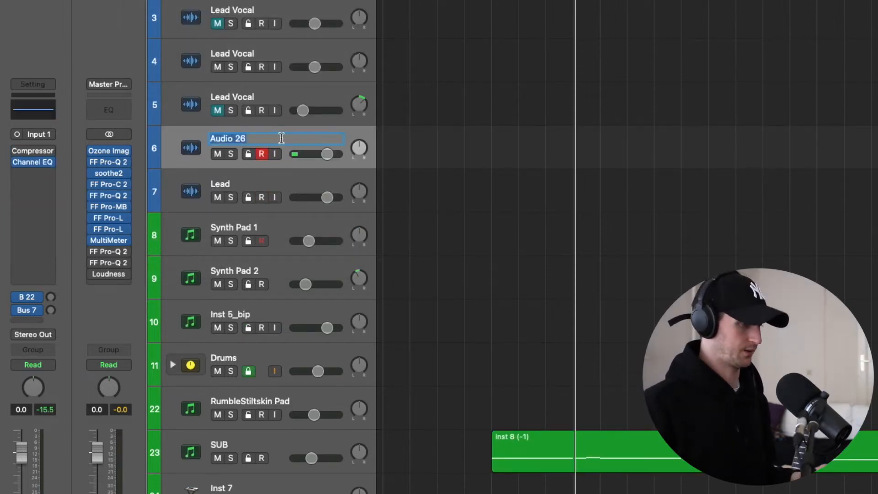
key("Return")
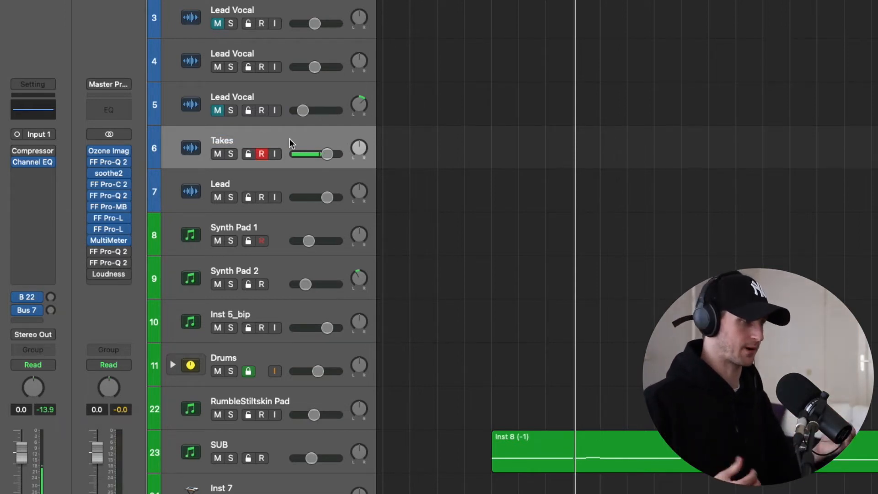
Record a vocal take on the Takes track from bar 11 to just past bar 13, with the track soloed
left_click(290, 176)
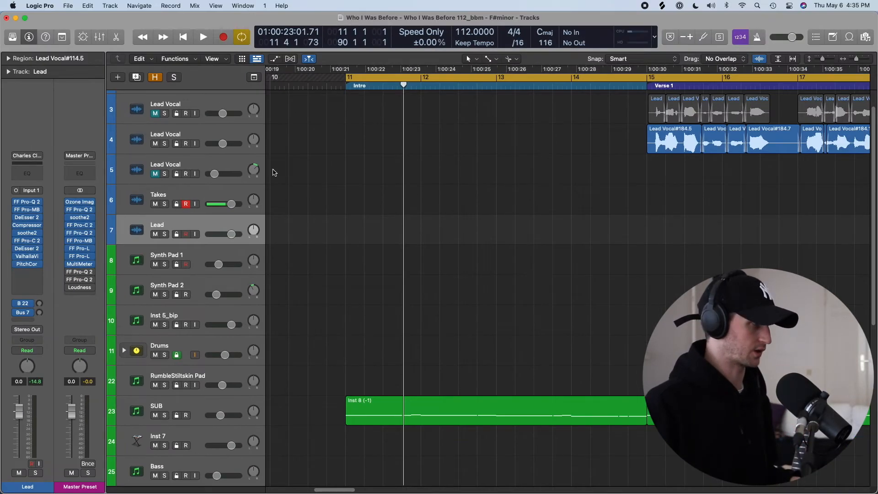
left_click(205, 192)
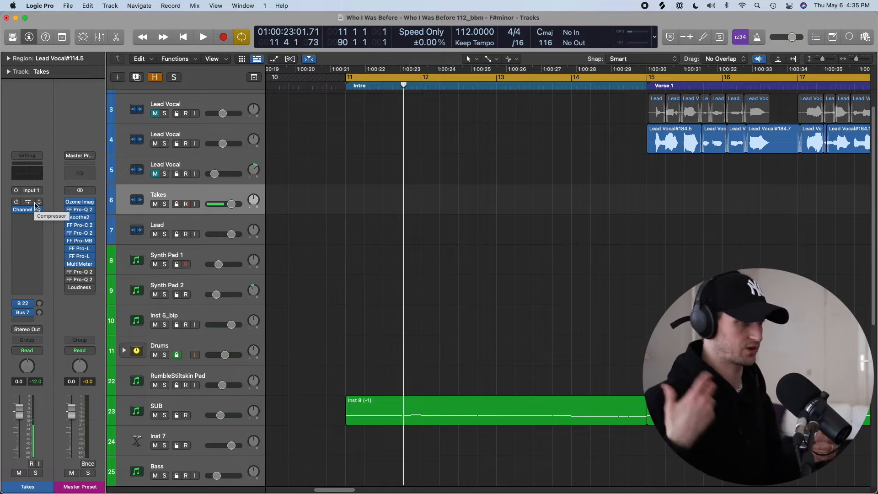
key("r")
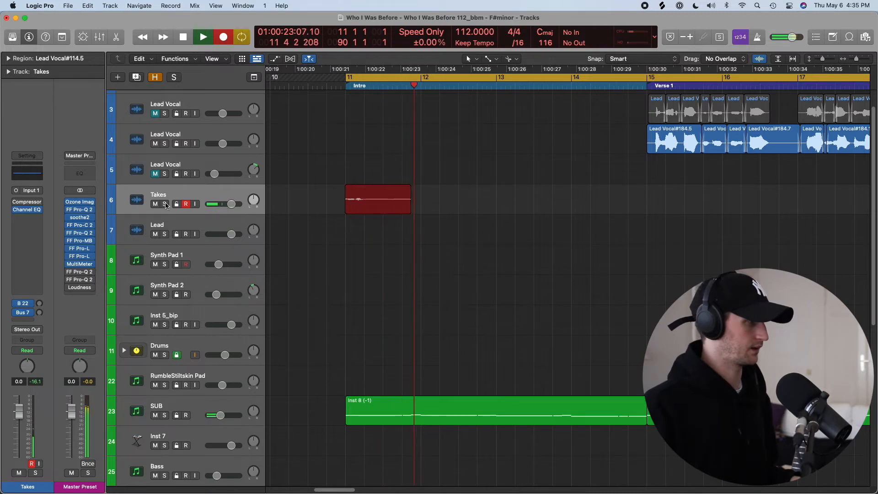
key("s")
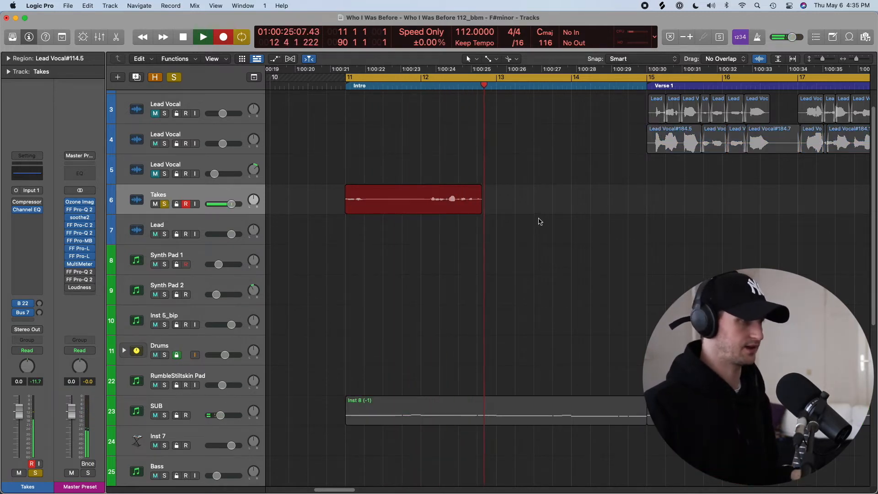
key("space")
Split a short phrase just after bar 12 out of the Takes recording and move it down to the Lead track
scroll(464, 216, "up", 1)
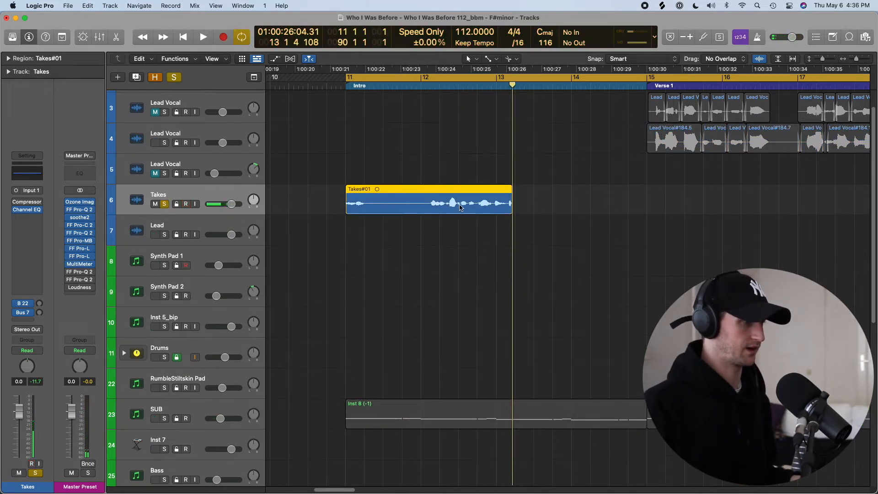
scroll(451, 207, "right", 2)
right_click(428, 206)
right_click(405, 206)
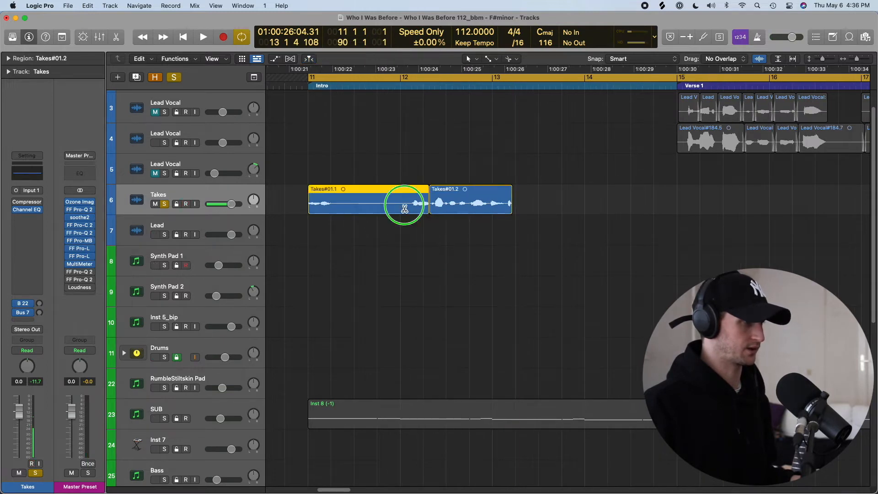
left_click_drag(415, 208, 417, 239)
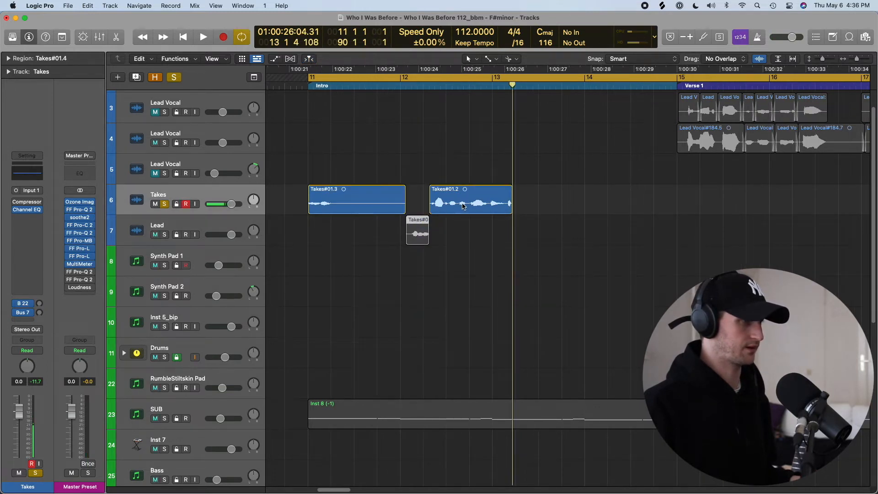
Split the Takes recording at bar 12 beat 4, move its final phrase down to the Lead track, and delete the remaining Takes regions
right_click(467, 207)
left_click_drag(475, 206, 478, 234)
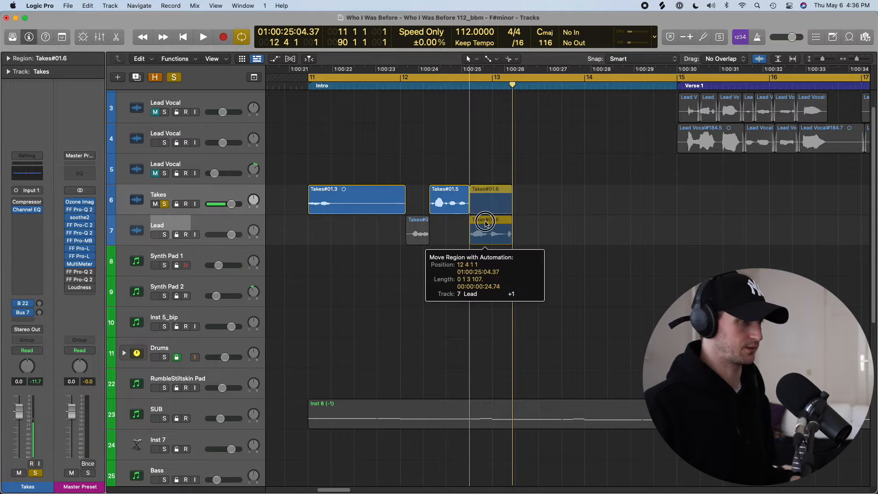
key("Delete")
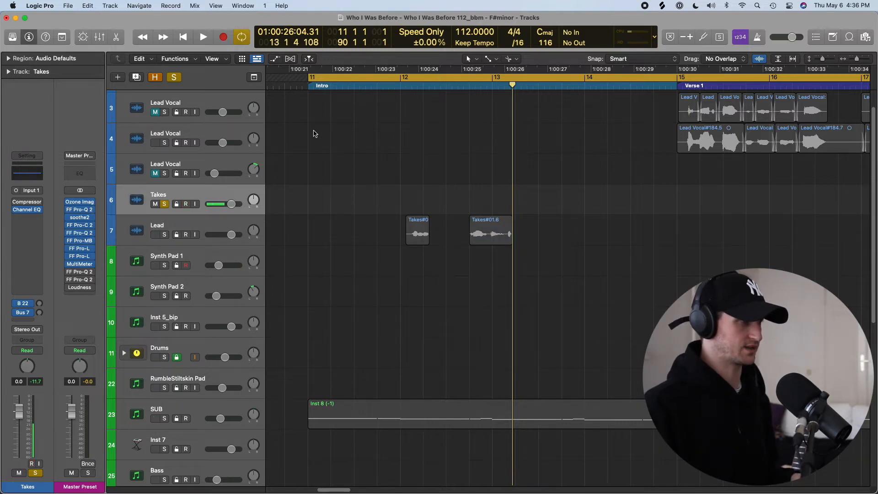
key("r")
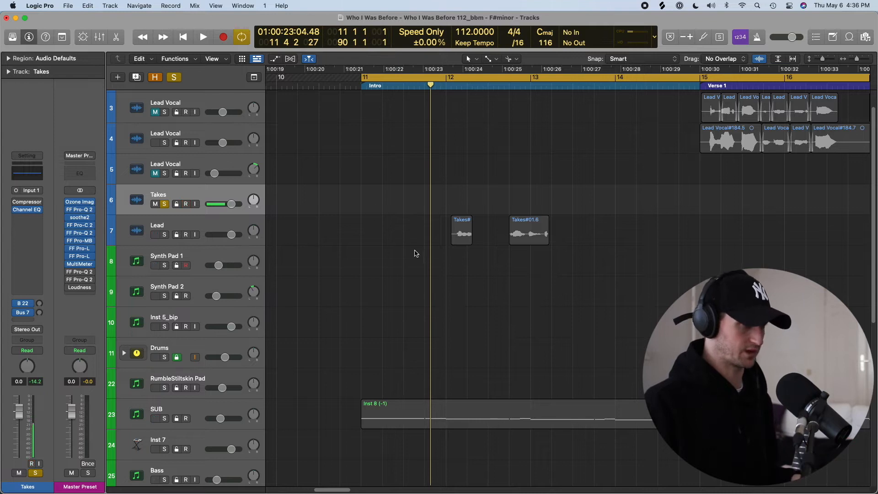
left_click(220, 229)
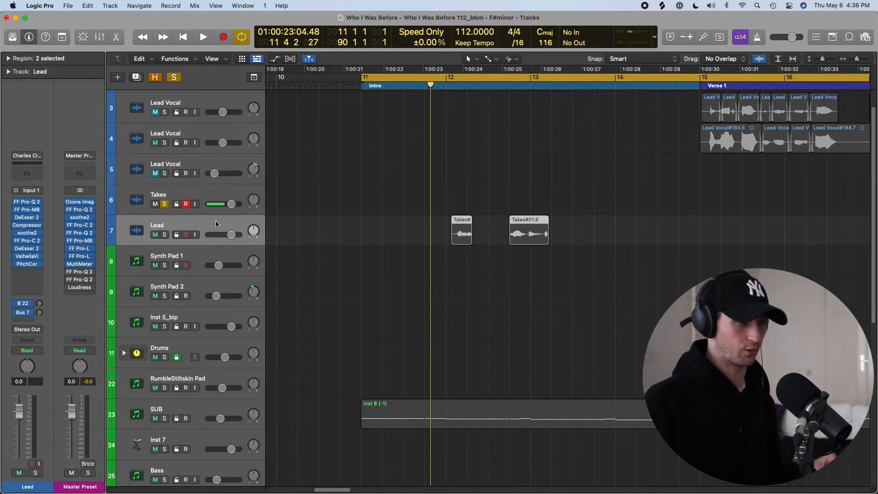
key("Up")
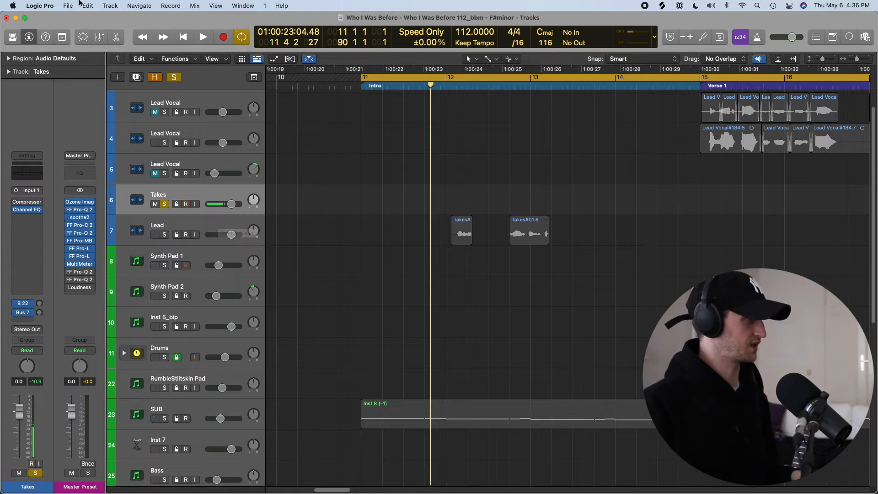
In the Recording preferences, set overlapping audio recordings with cycle on to Create Tracks and Mute
key("super+comma")
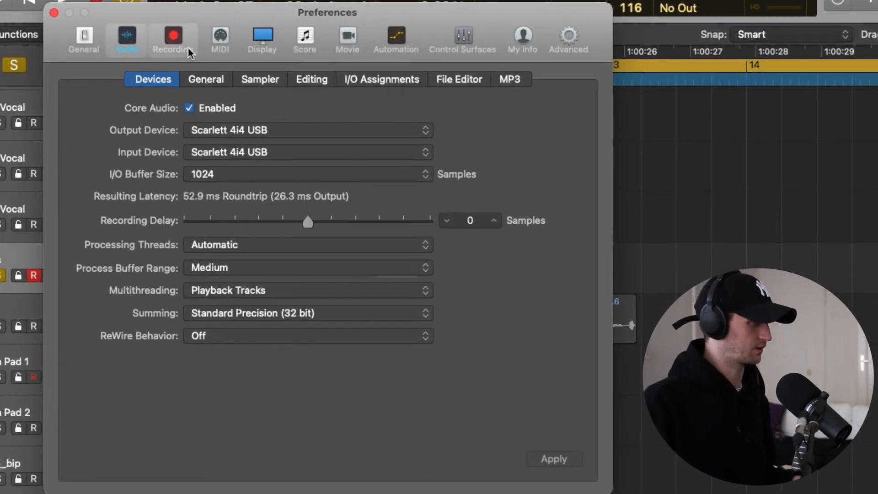
left_click(186, 47)
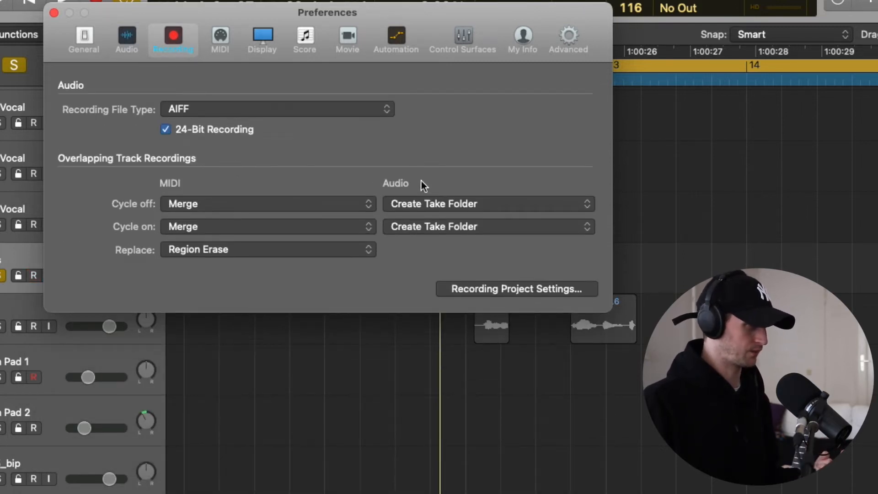
left_click(440, 229)
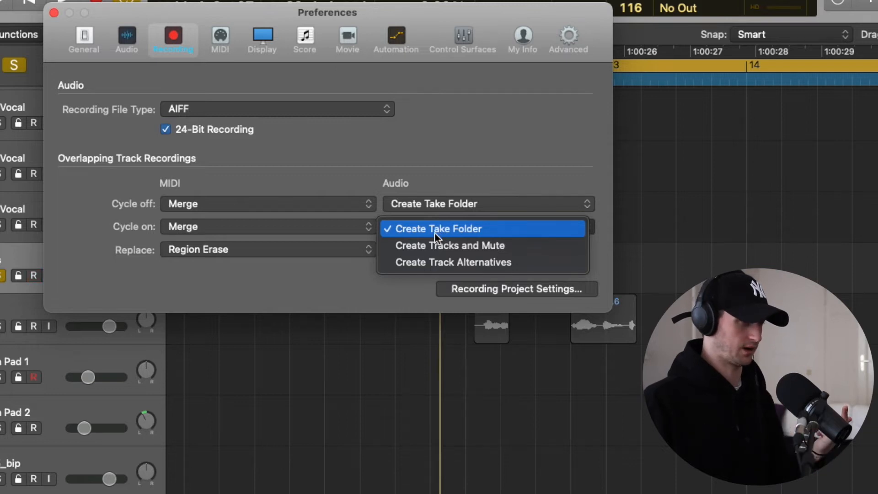
left_click(400, 245)
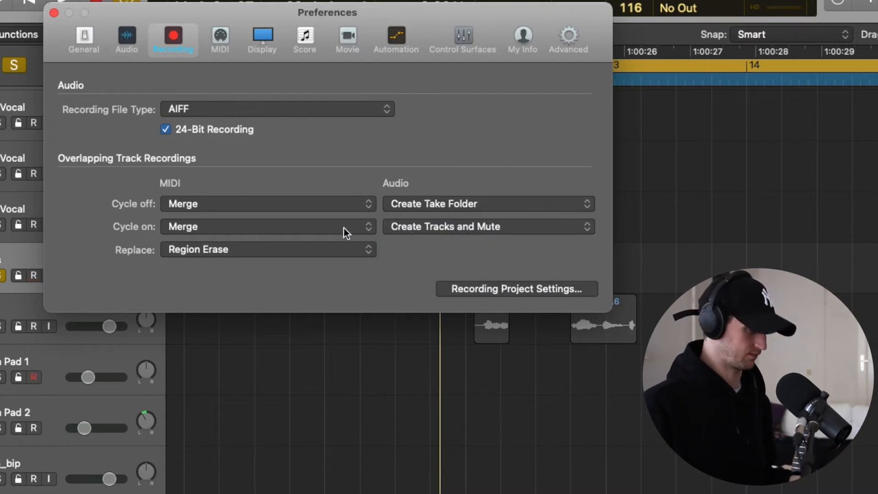
left_click(442, 232)
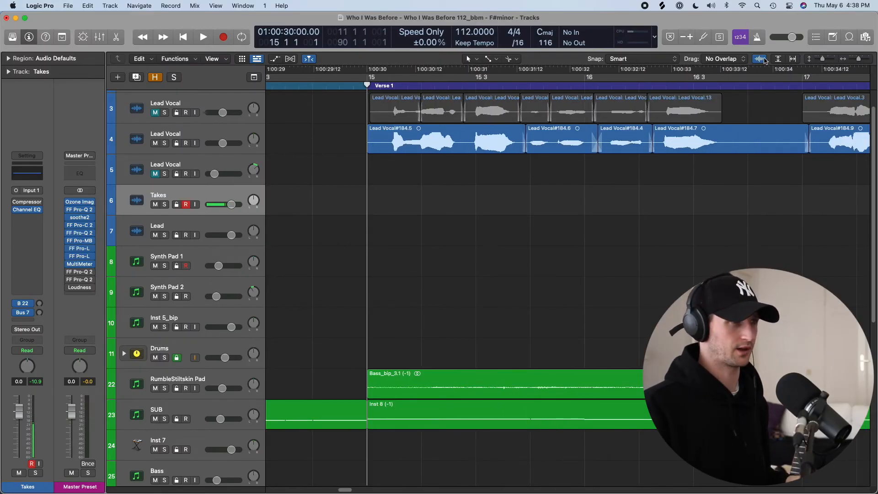
Turn off waveform zoom and split the track 4 Lead Vocal region around bar 15 beat 4 right after its first short phrase
left_click(763, 60)
scroll(386, 128, "right", 3)
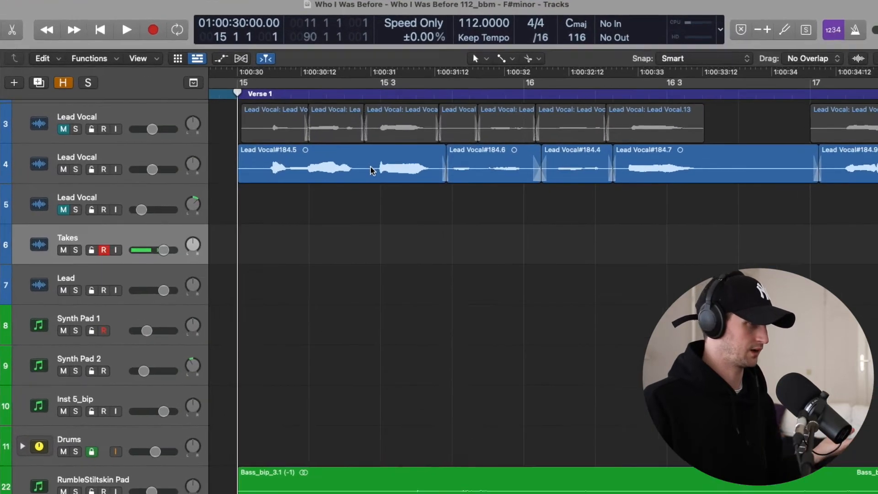
left_click(385, 145)
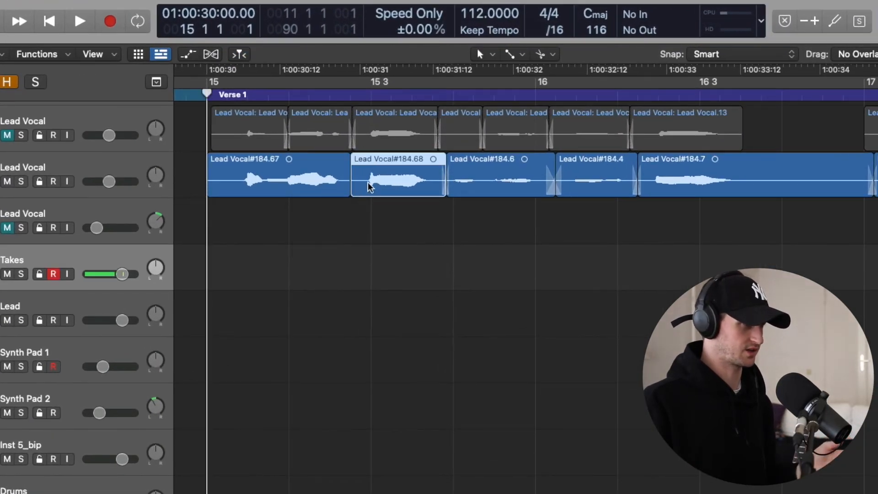
key("super+z")
left_click(505, 190)
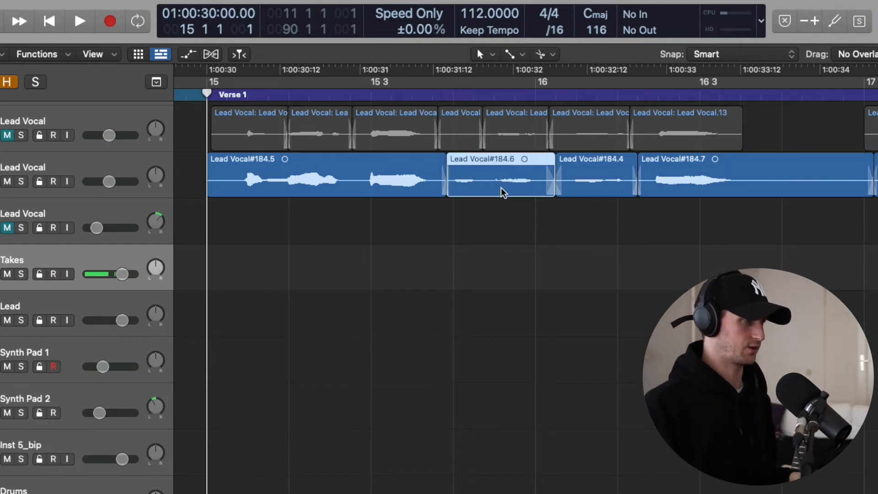
right_click(478, 192)
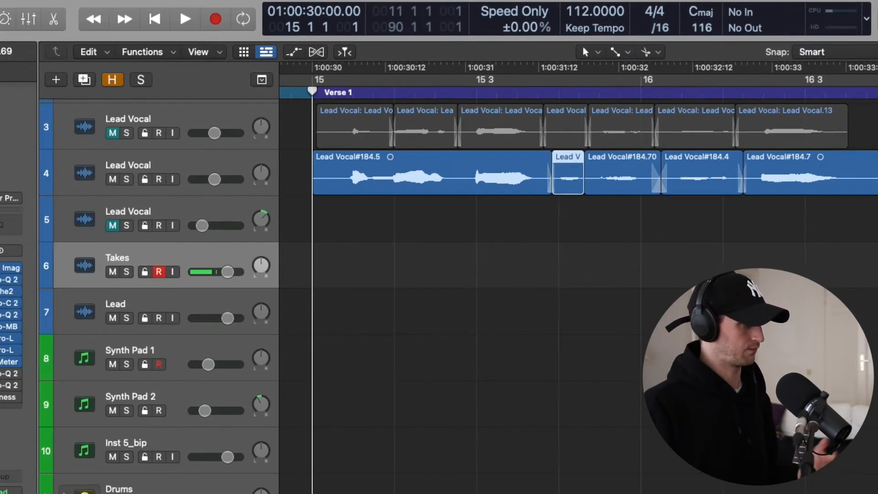
Experiment with the region gain of the short split phrase near bar 15 beat 4, trying +1.3 dB and +0.5 dB
key("i")
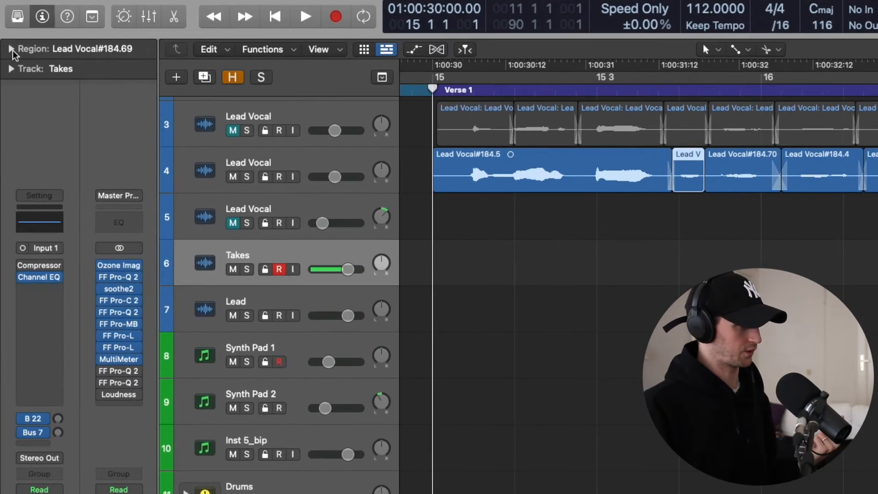
left_click(11, 49)
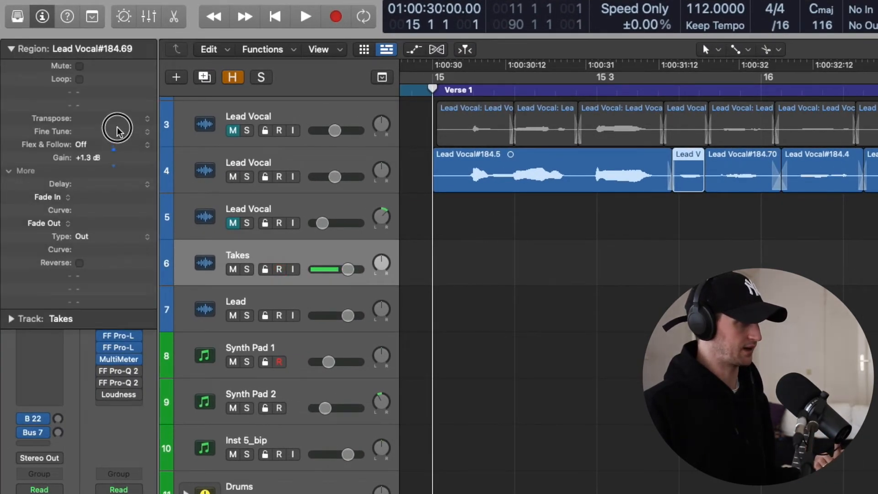
left_click_drag(117, 155, 141, 210)
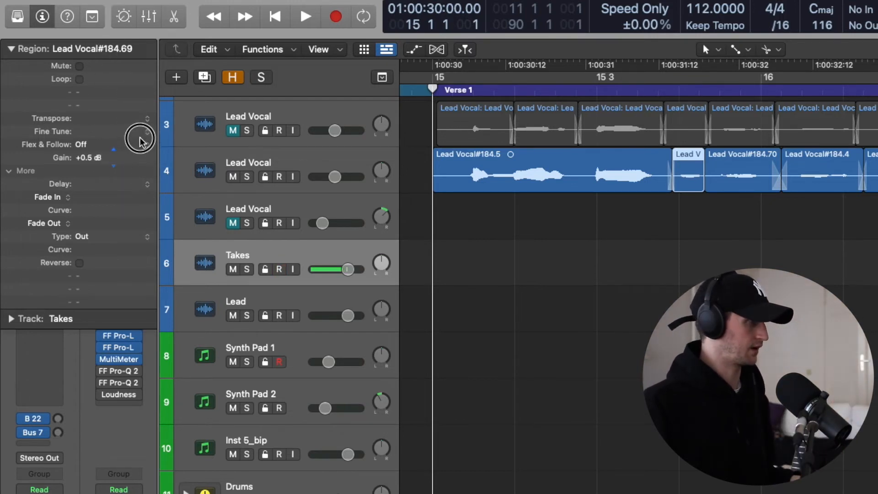
left_click(676, 255)
left_click(634, 176)
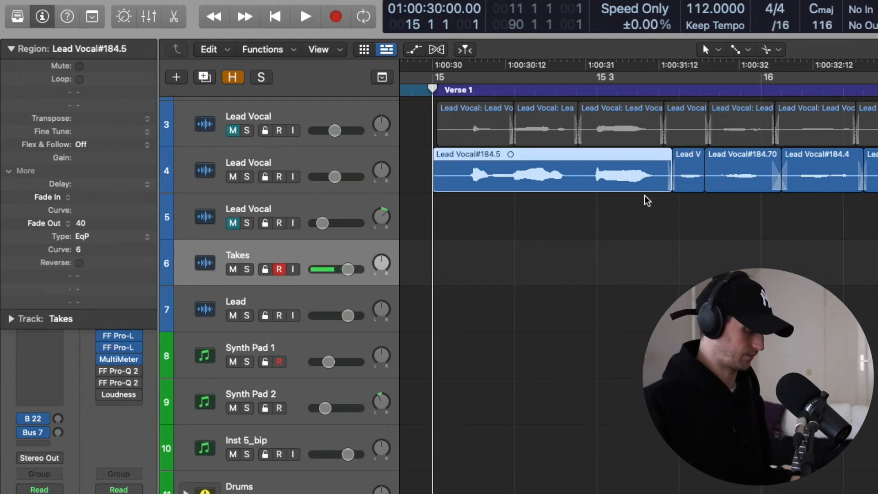
left_click(710, 233)
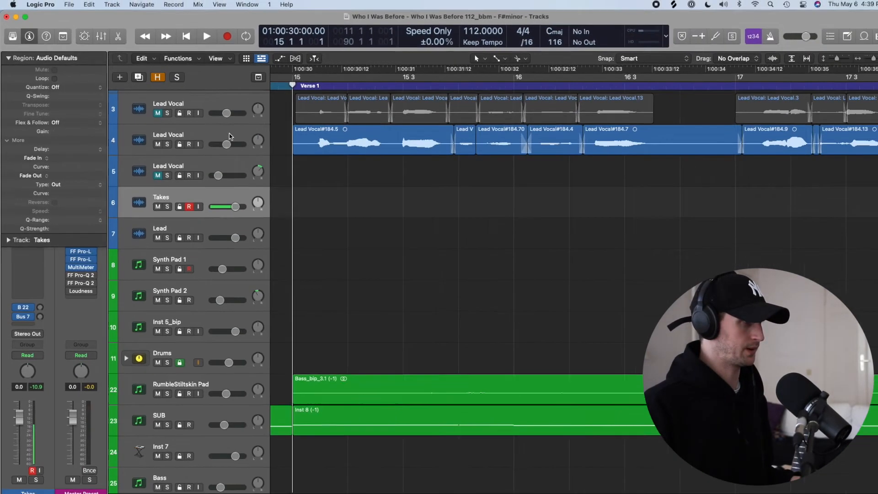
Select all regions on the track 4 Lead Vocal, open them in the audio track editor, and switch the flex mode to Flex Pitch
left_click(297, 149)
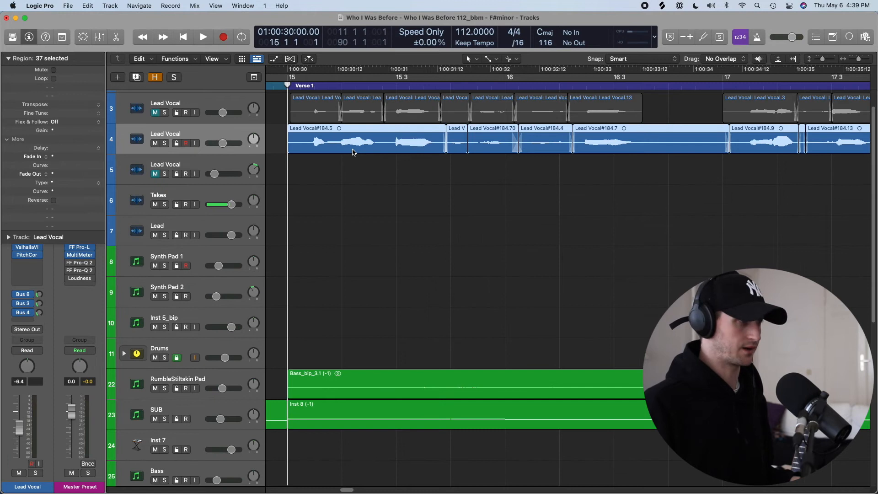
key("e")
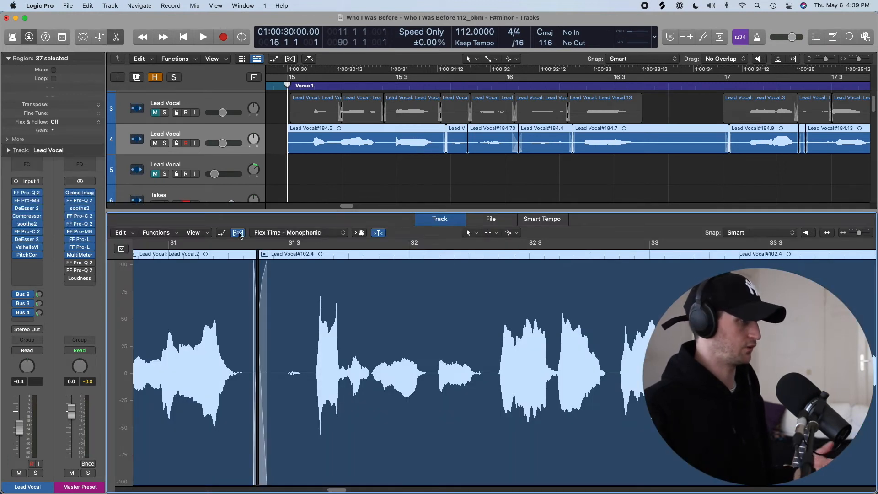
left_click(275, 233)
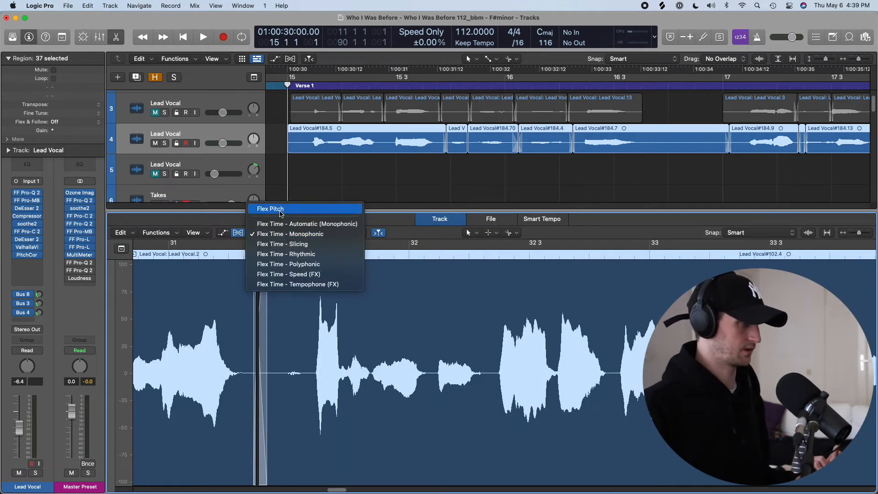
left_click(280, 213)
Place the playhead at bar 15 beat 4 and raise the Flex Pitch gain of the note there to about 5 dB
scroll(408, 348, "down", 3)
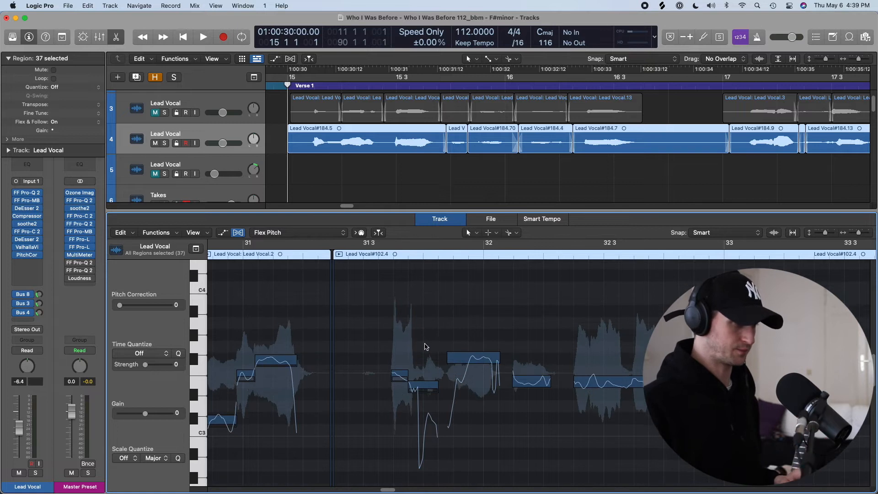
scroll(407, 338, "right", 5)
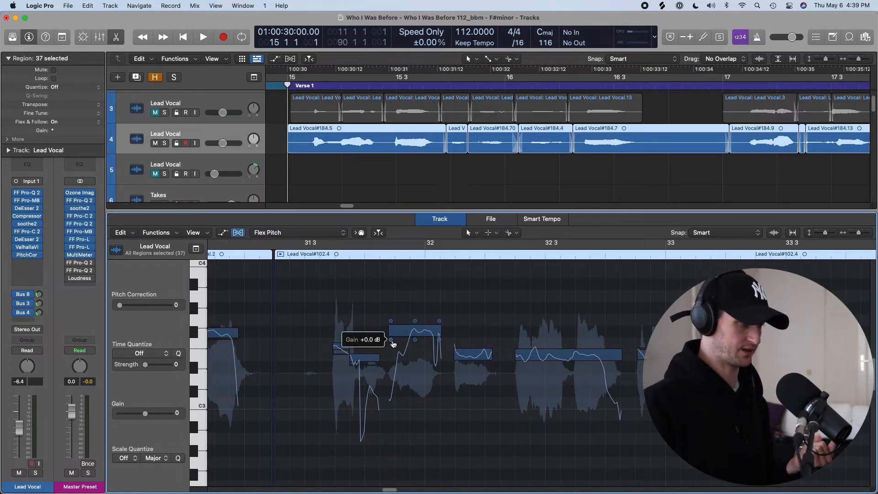
left_click(451, 79)
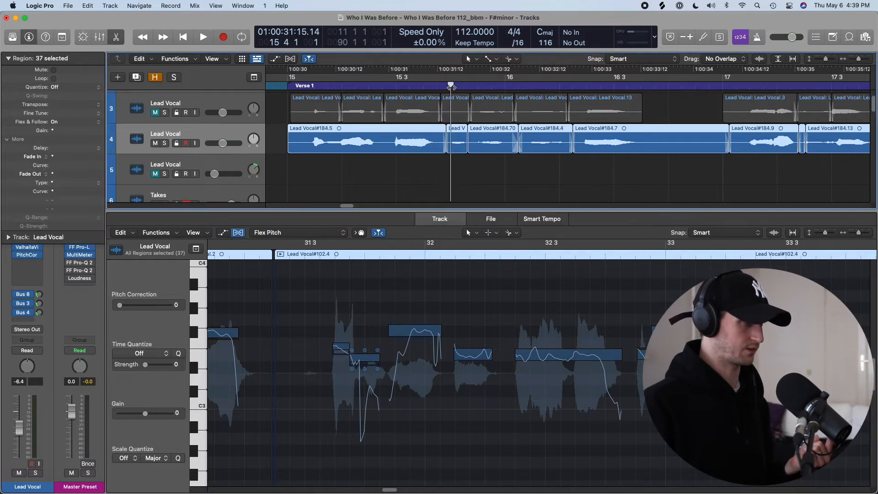
scroll(461, 271, "left", 10)
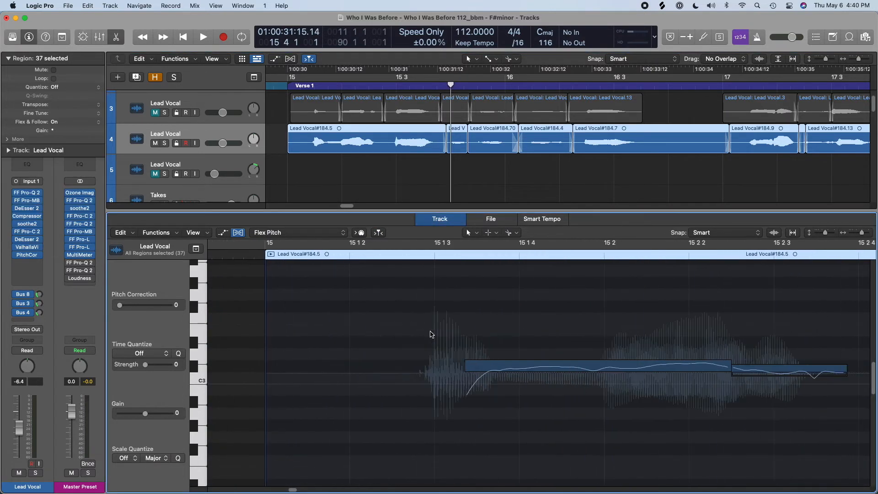
scroll(431, 334, "right", 15)
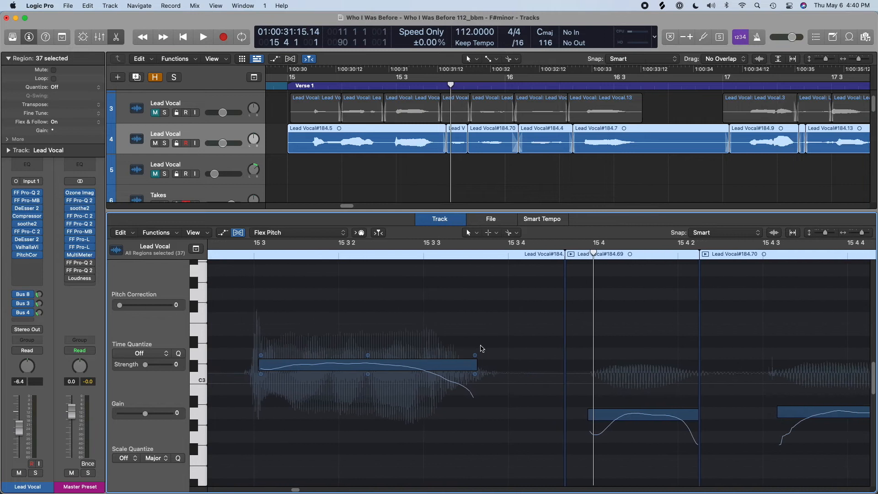
scroll(471, 348, "down", 2)
scroll(473, 351, "right", 3)
scroll(472, 351, "down", 1)
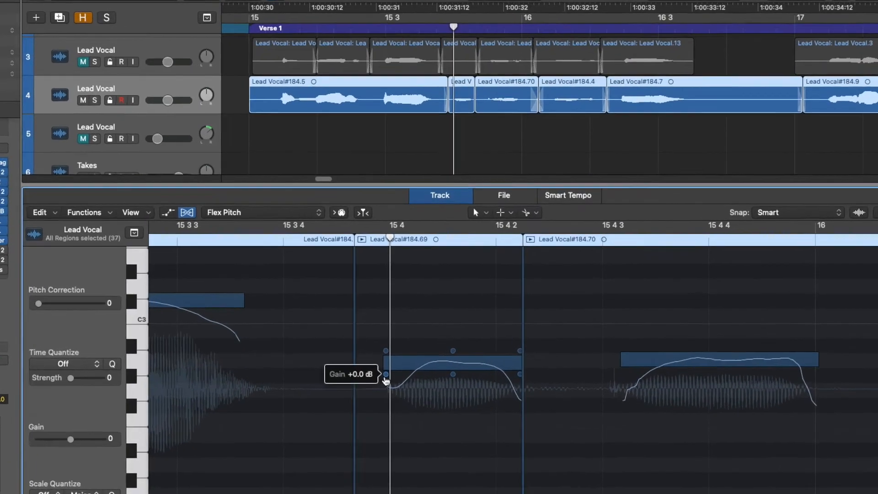
left_click_drag(396, 361, 368, 354)
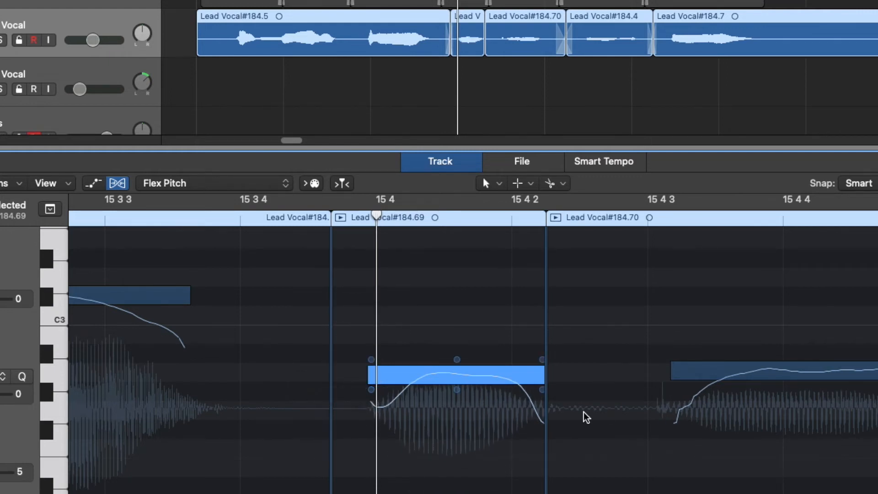
Adjust the Flex Pitch gain of the following note, which starts just after 15 4 3
scroll(595, 373, "right", 5)
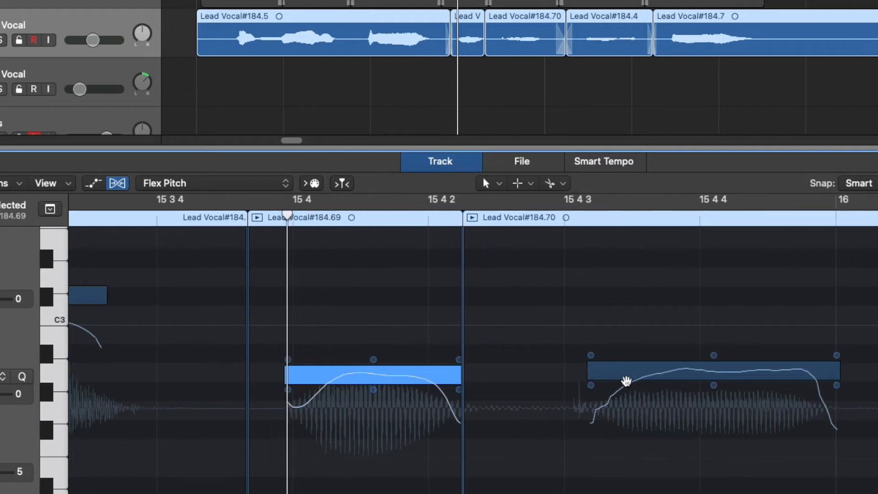
left_click(562, 385)
left_click_drag(562, 385, 561, 383)
left_click(259, 390)
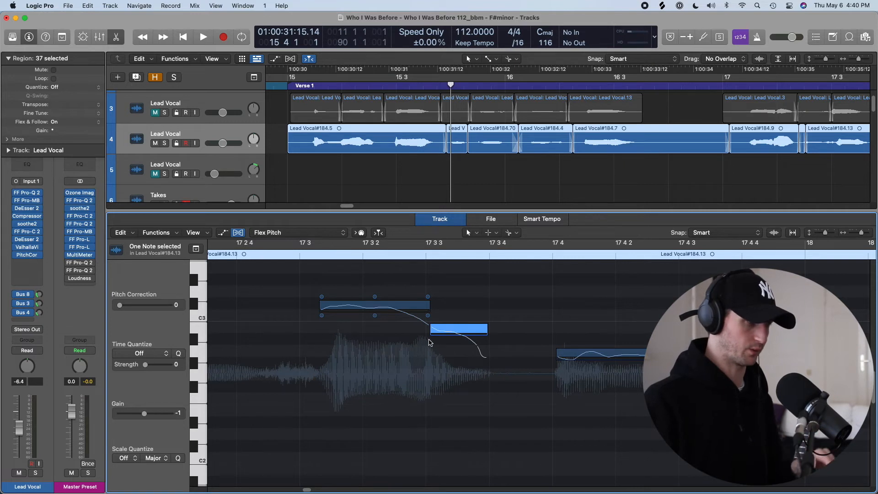
Lower the Flex Pitch gain of the short note starting at 17 3 3 to about -2 dB
left_click_drag(324, 354, 403, 393)
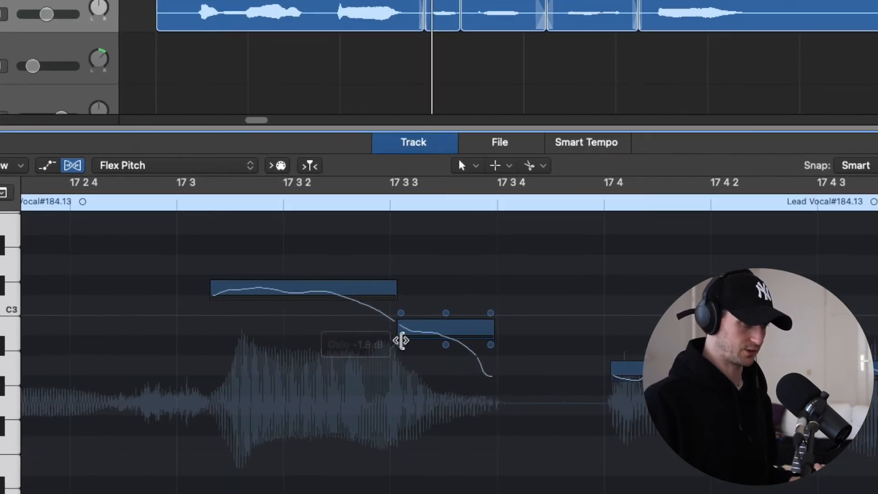
left_click(432, 338)
mouse_move(400, 347)
left_mouse_down()
mouse_move(398, 378)
mouse_move(391, 324)
mouse_move(388, 359)
left_mouse_up()
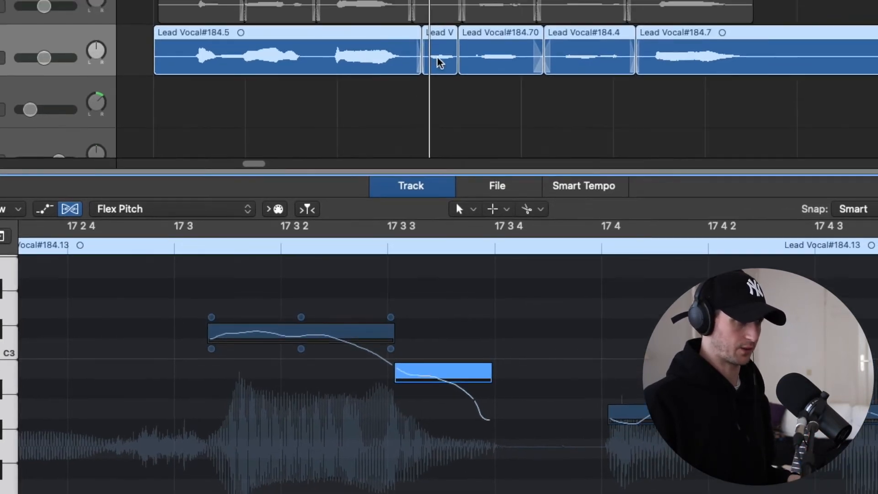
scroll(442, 17, "up", 5)
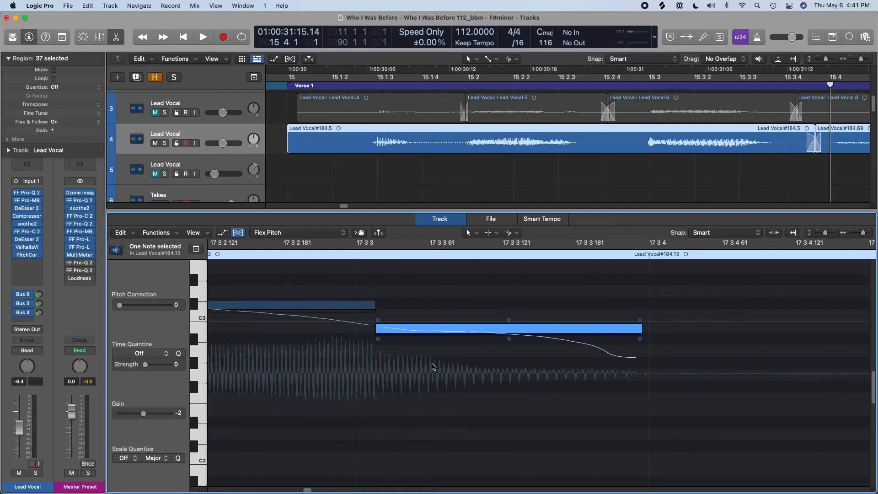
key("super+Left")
key("super+Left")
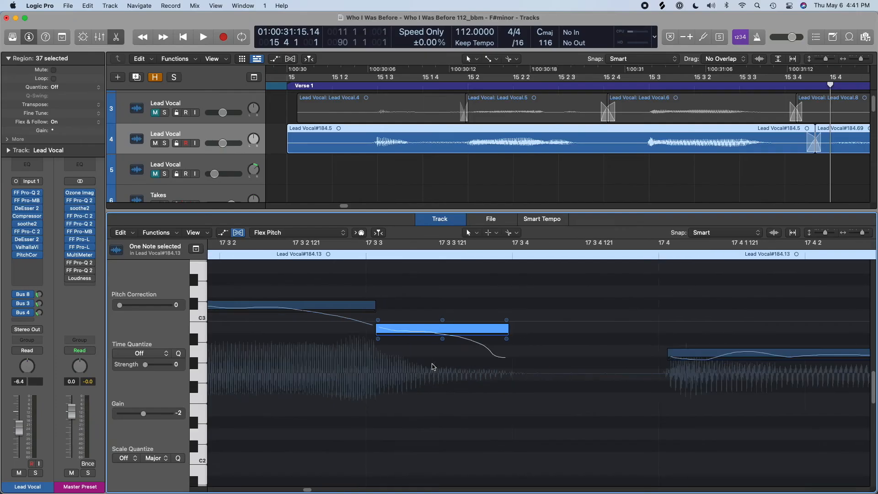
left_click_drag(514, 357, 418, 359)
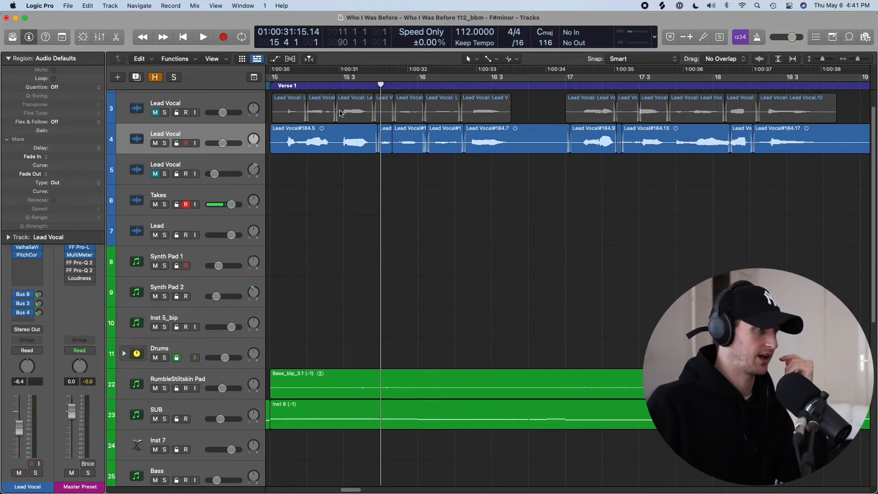
Place the playhead at 15 1 3 and split the track 4 Lead Vocal region before and after the word sung there
left_click(279, 77)
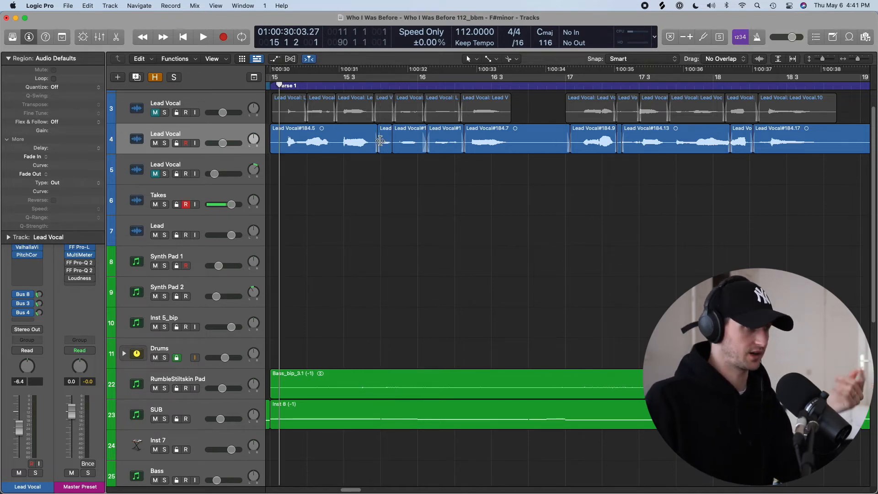
key("super+Right")
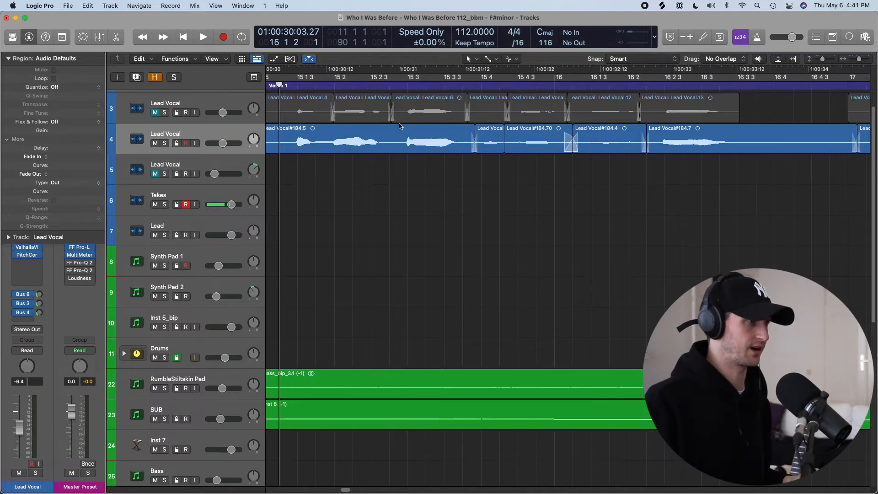
scroll(401, 85, "left", 2)
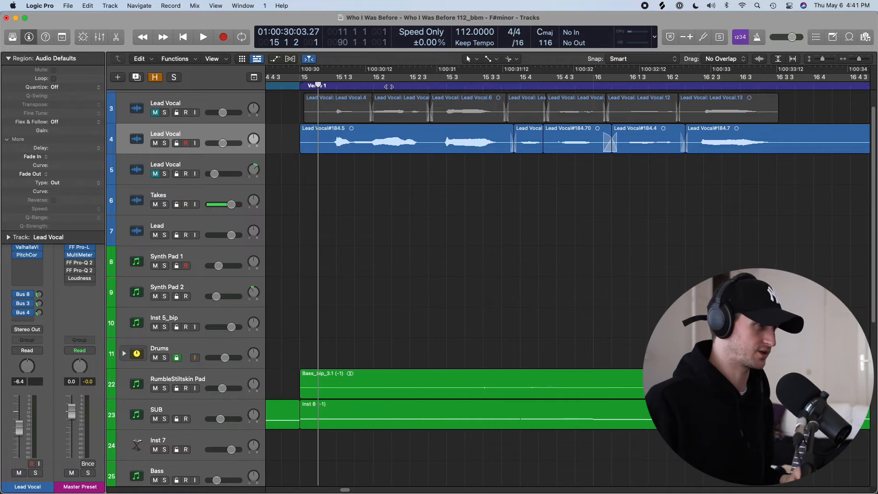
left_click(336, 78)
key("super+Right")
key("super+Right")
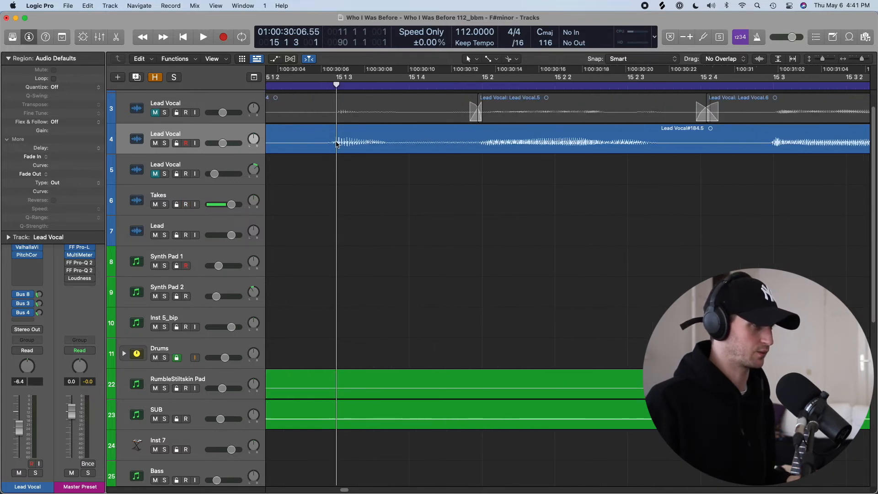
key("super+Right")
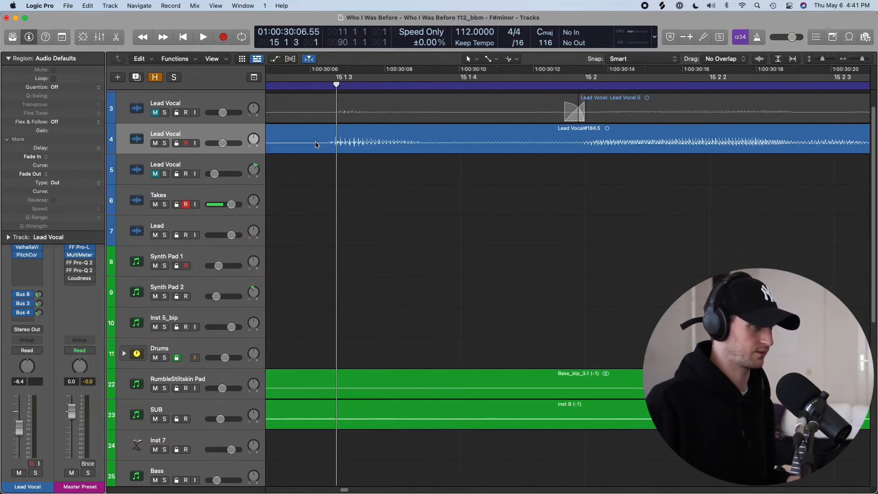
key("super+Left")
right_click(302, 145)
right_click(395, 147)
Turn on waveform zoom in the tracks area and enlarge the vocal waveforms around 15 1 3
key("super+Right")
key("super+Right")
key("super+Right")
key("super+Right")
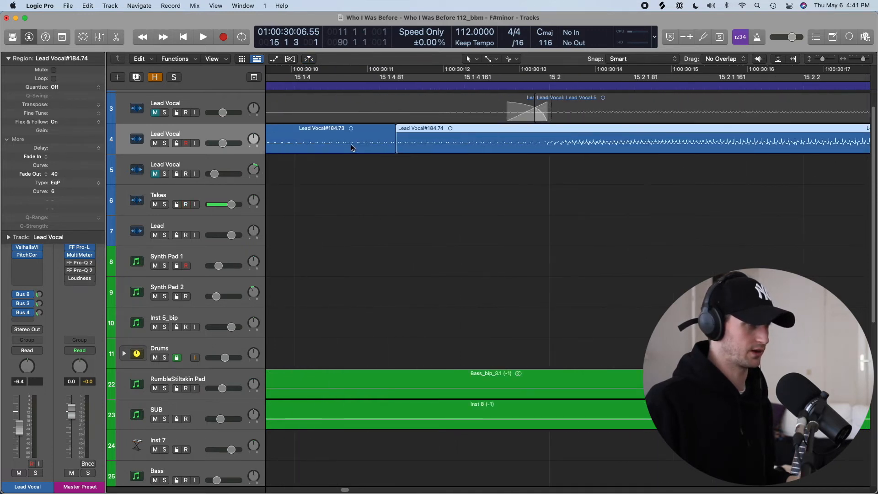
scroll(364, 148, "left", 7)
scroll(364, 148, "left", 3)
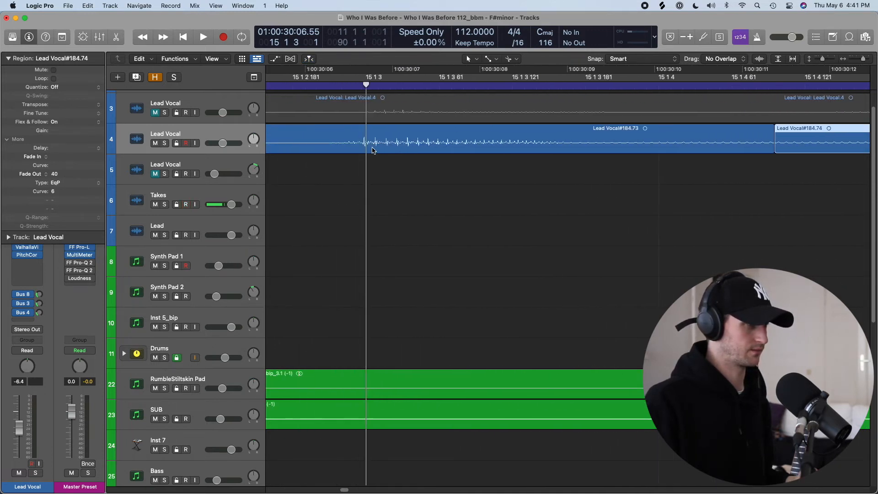
left_click(757, 61)
mouse_move(758, 59)
left_mouse_down()
mouse_move(436, 123)
mouse_move(758, 63)
mouse_move(759, 51)
left_mouse_up()
scroll(599, 111, "down", 1)
scroll(404, 146, "down", 3)
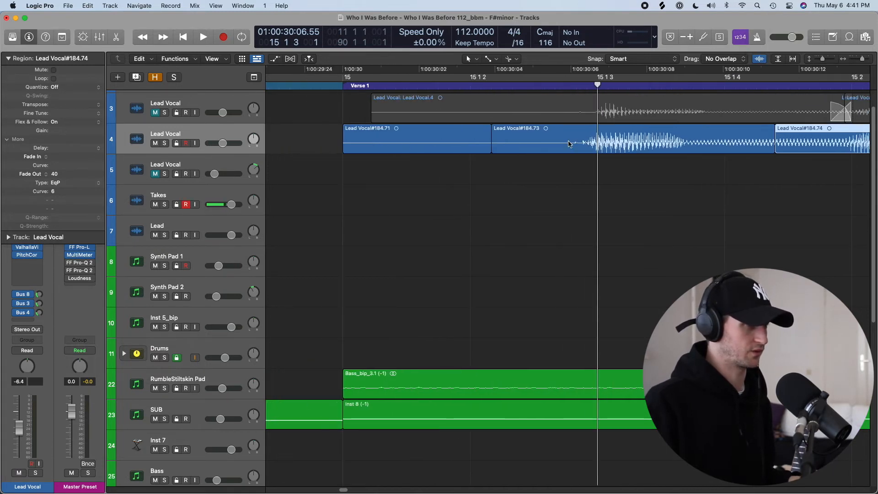
Move the split word region at 15 1 3 slightly later and adjust its boundary with the following region between 15 1 4 and 15 2
left_click_drag(597, 139, 608, 140)
scroll(609, 140, "right", 5)
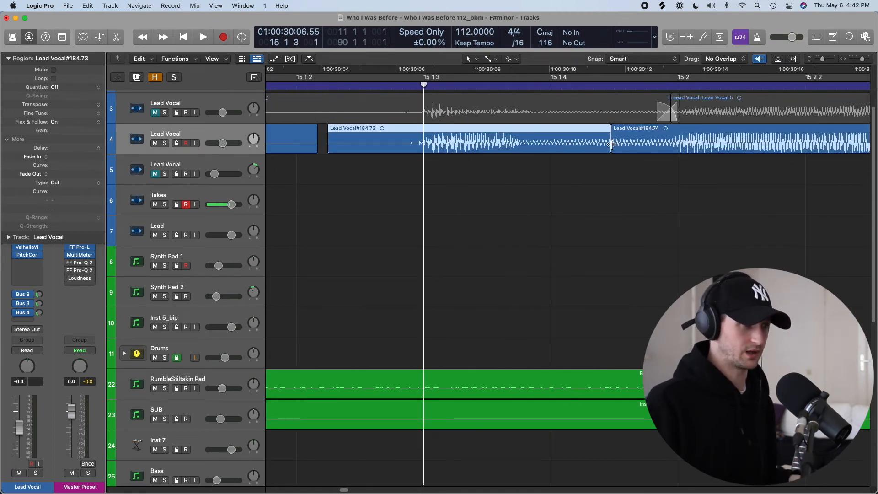
left_click_drag(612, 147, 615, 145)
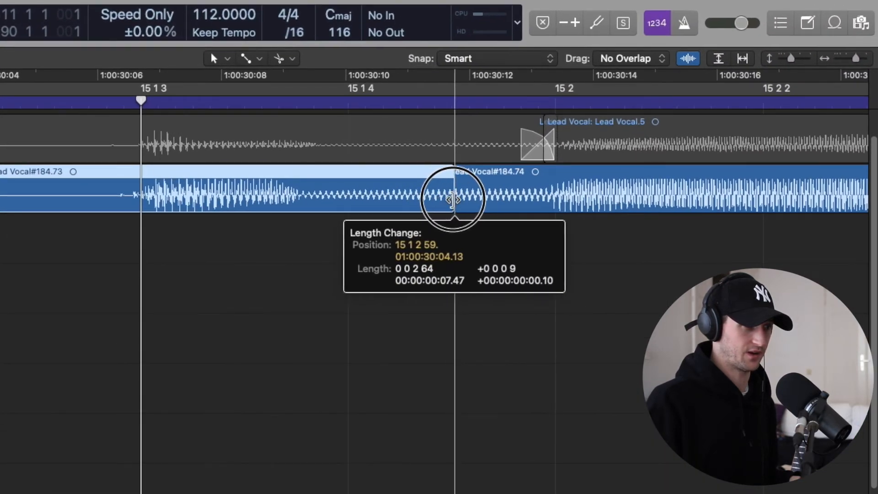
left_click_drag(453, 200, 435, 202)
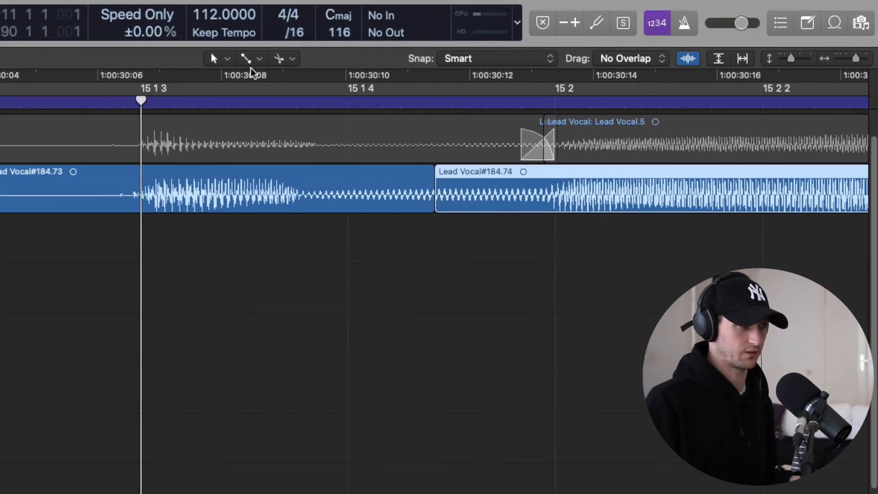
Add a short crossfade between the word region and the following region, and select the word region
left_click(429, 192)
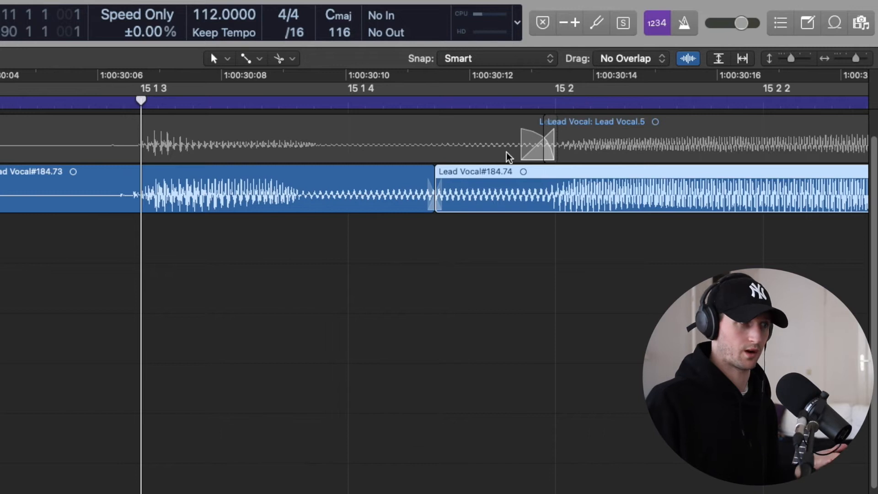
left_click(461, 230)
left_click(428, 183)
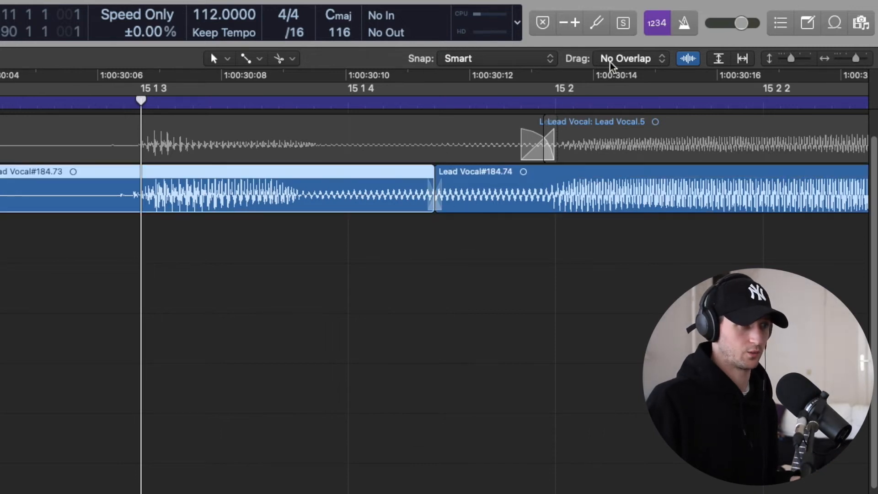
Set the drag mode to X-Fade and move the word region's end boundary slightly later
left_click(627, 59)
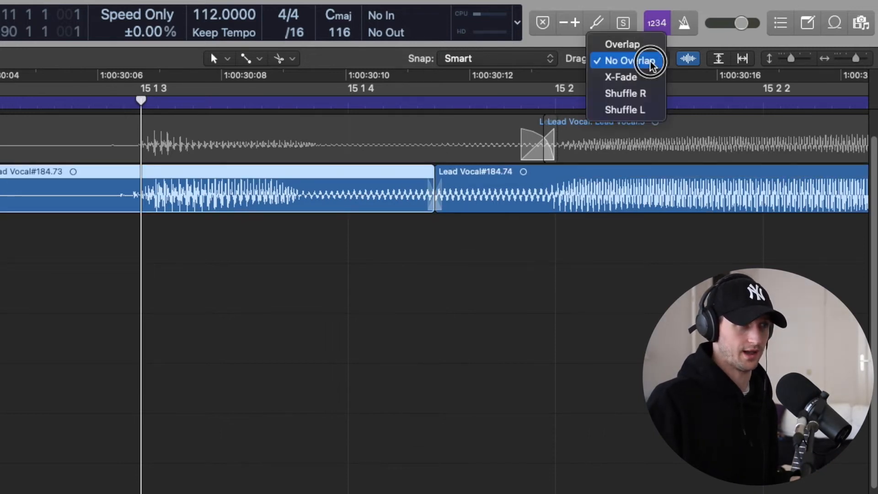
left_click(640, 77)
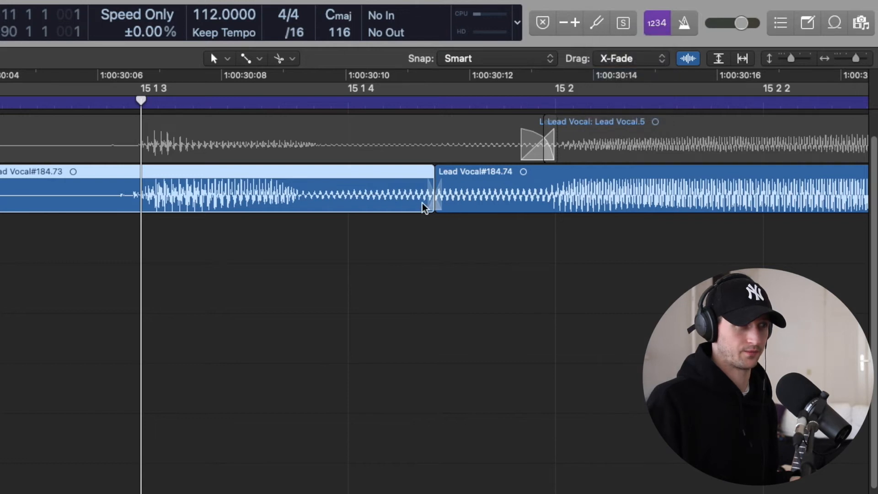
mouse_move(435, 201)
left_mouse_down()
mouse_move(419, 206)
mouse_move(455, 197)
mouse_move(404, 200)
mouse_move(437, 201)
left_mouse_up()
left_click(456, 204)
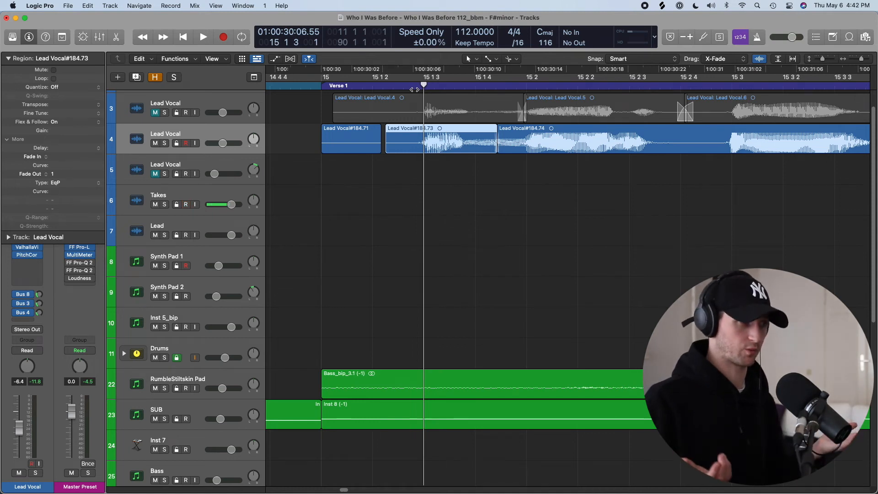
Move the word region at 15 1 3 slightly earlier on track 4
key("super+Right")
key("super+Right")
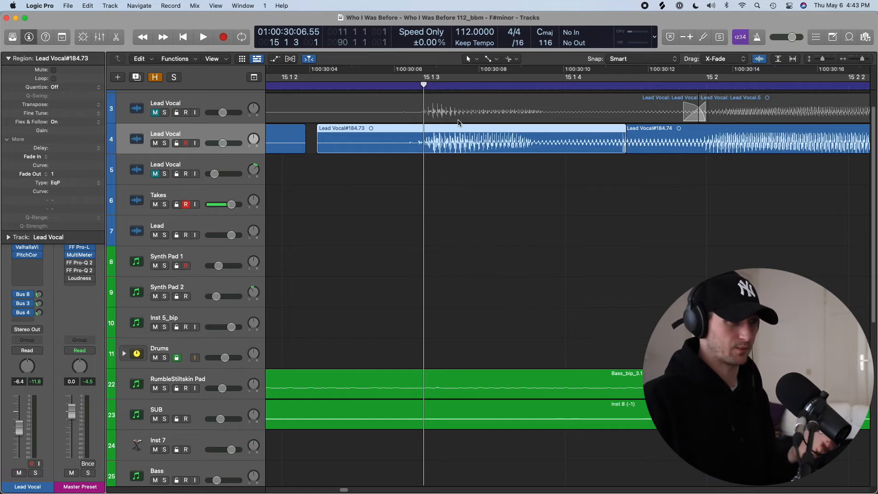
left_click(711, 143)
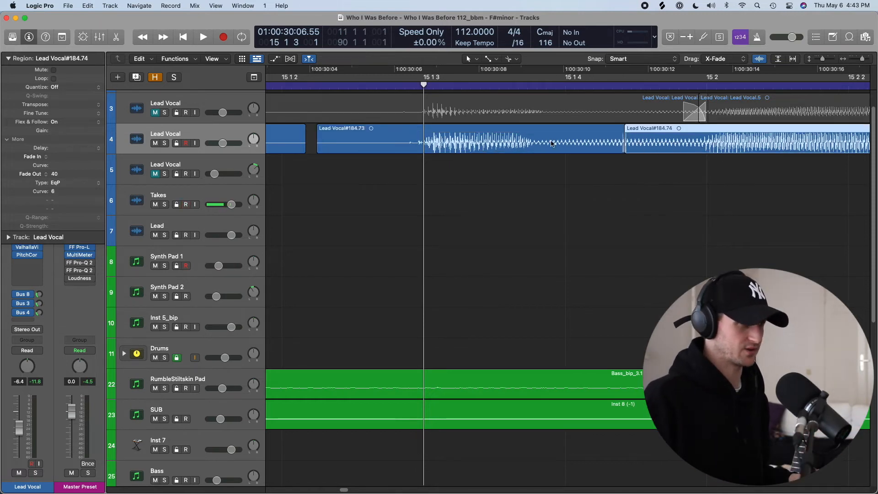
left_click_drag(516, 140, 507, 144)
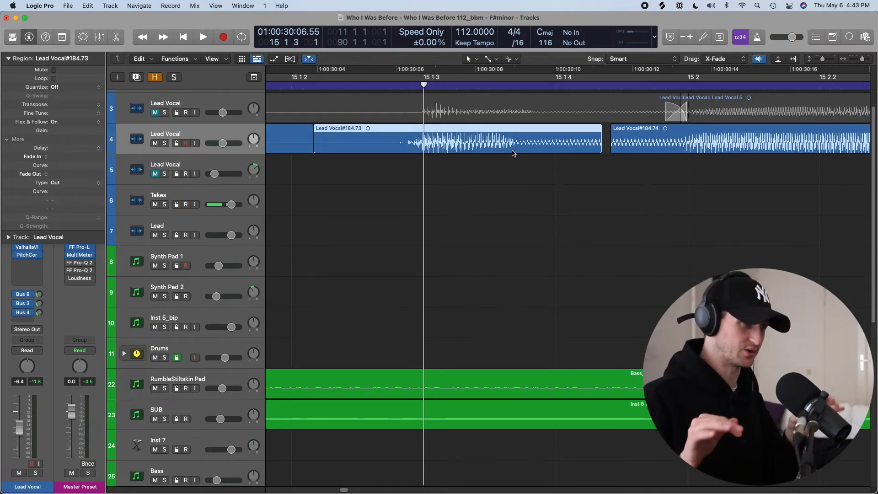
Examine the timing of the track 4 vocal phrases against the beat by placing the playhead at 15 4 1 and at 16 2 3
scroll(513, 153, "right", 10)
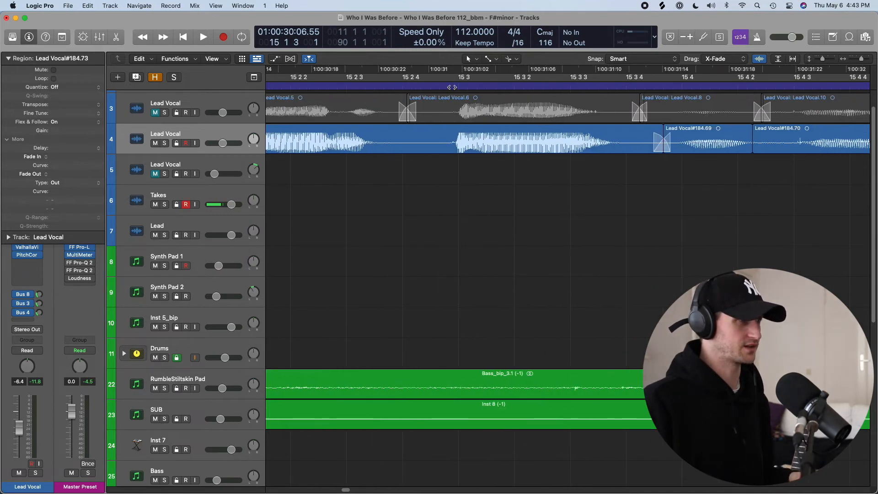
left_click(452, 87)
scroll(452, 183, "right", 3)
left_click(557, 86)
scroll(593, 138, "right", 3)
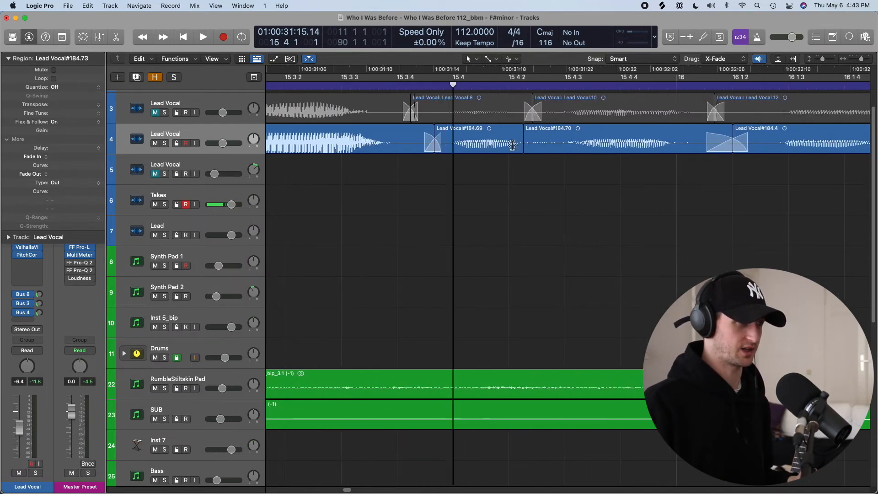
scroll(540, 138, "right", 3)
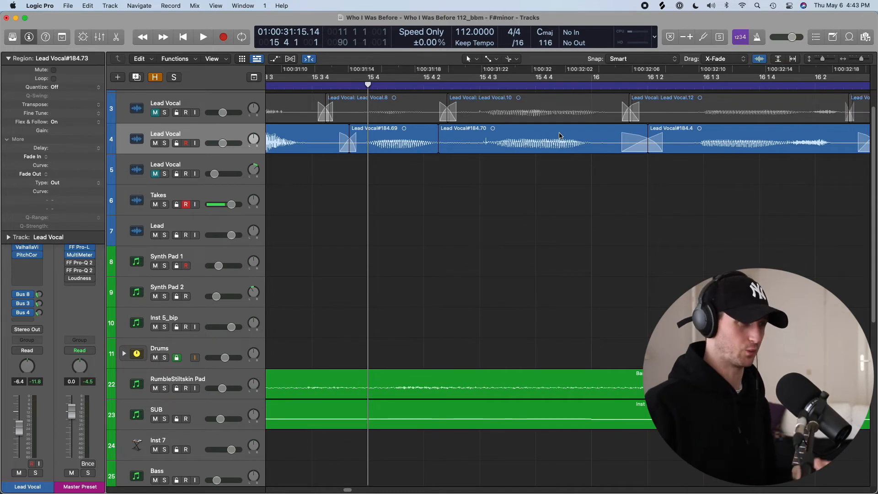
scroll(559, 135, "down", 3)
left_click(451, 86)
scroll(453, 87, "up", 3)
left_click(546, 86)
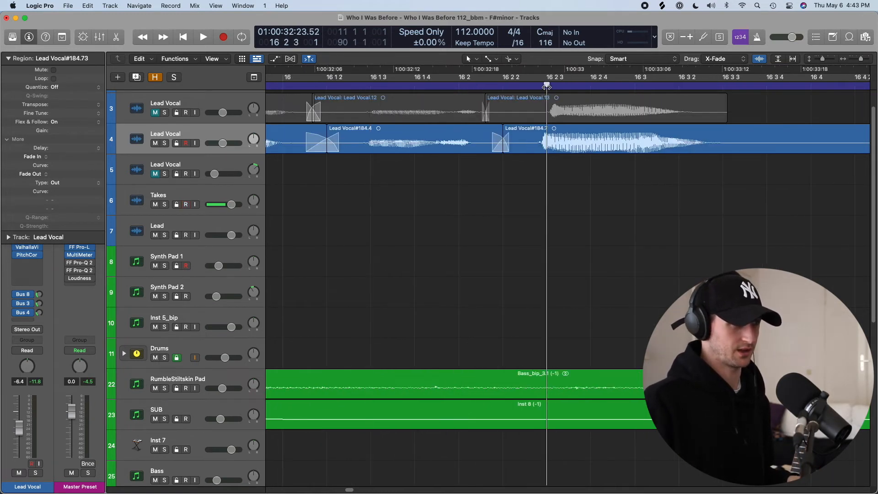
Split the track 4 region just before 16 4, move its first part slightly later, and extend that part's start back to the previous region
left_click(803, 142)
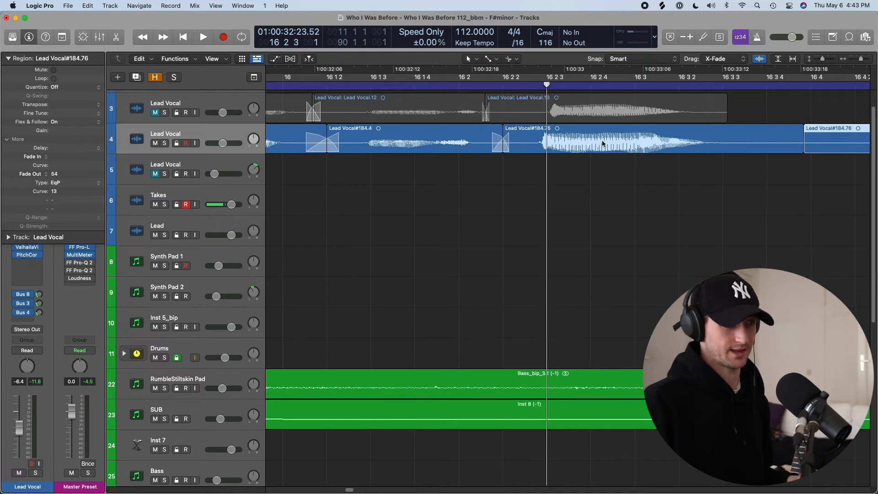
scroll(602, 143, "right", 3)
left_click_drag(500, 138, 504, 139)
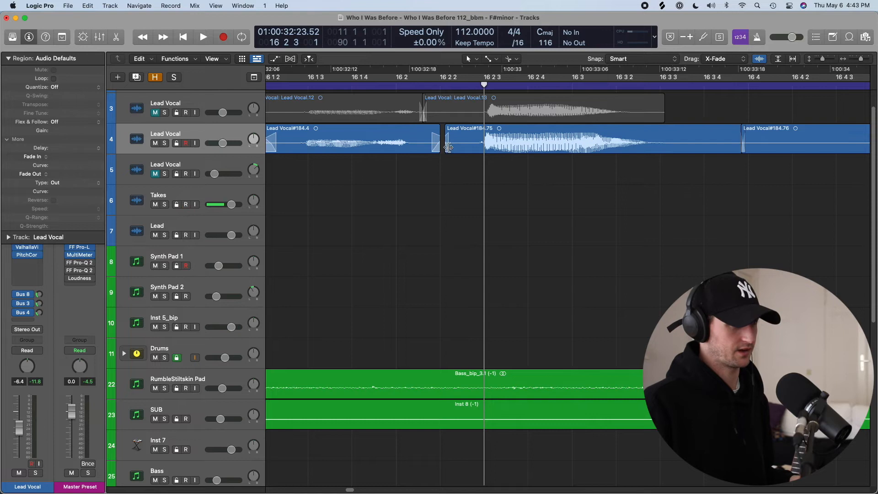
left_click_drag(451, 147, 436, 151)
scroll(486, 137, "right", 20)
left_click(448, 84)
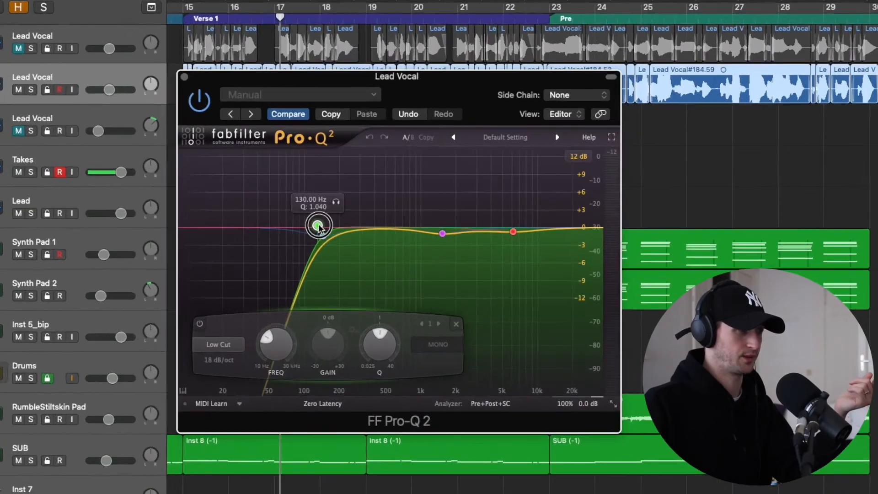
Sweep the frequency of the low cut band in the Lead Vocal's Pro-Q 2 equalizer
left_click_drag(318, 228, 228, 210)
mouse_move(270, 230)
left_mouse_down()
mouse_move(283, 234)
mouse_move(268, 230)
left_mouse_up()
mouse_move(415, 221)
left_mouse_down()
mouse_move(446, 220)
mouse_move(468, 200)
mouse_move(465, 177)
mouse_move(398, 183)
mouse_move(478, 182)
mouse_move(440, 184)
mouse_move(425, 221)
mouse_move(405, 226)
left_mouse_up()
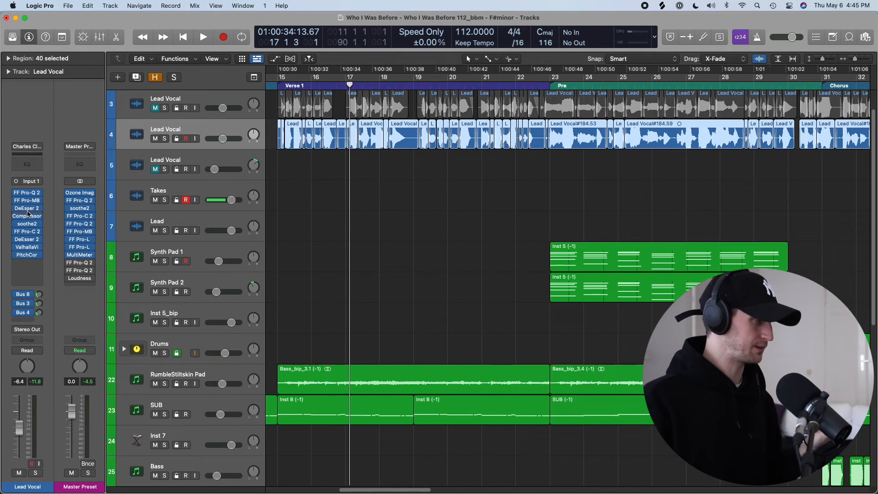
Open the Lead Vocal's FF Pro-MB and its Compressor, and adjust the Compressor's threshold
left_click(27, 201)
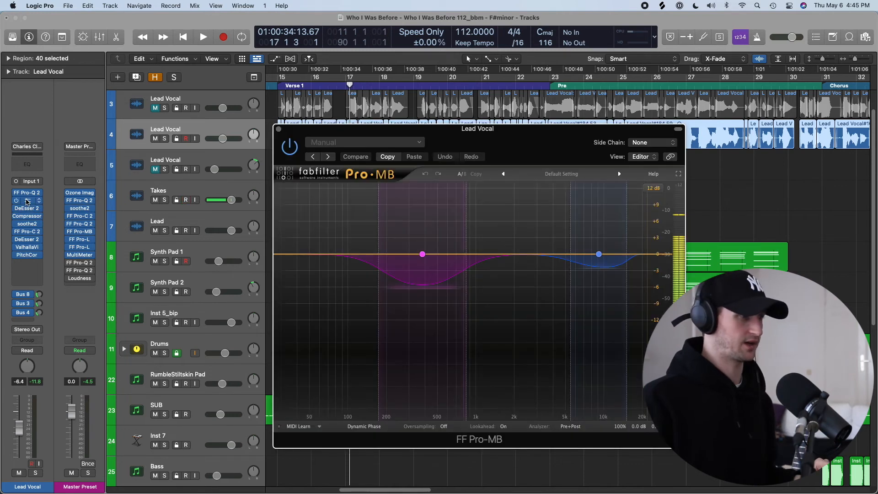
left_click(27, 215)
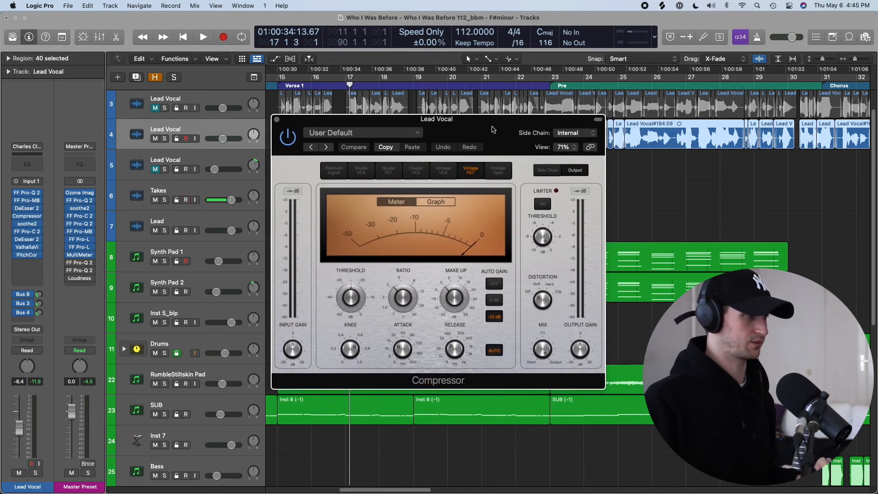
left_click_drag(487, 132, 482, 85)
left_click_drag(347, 250, 367, 248)
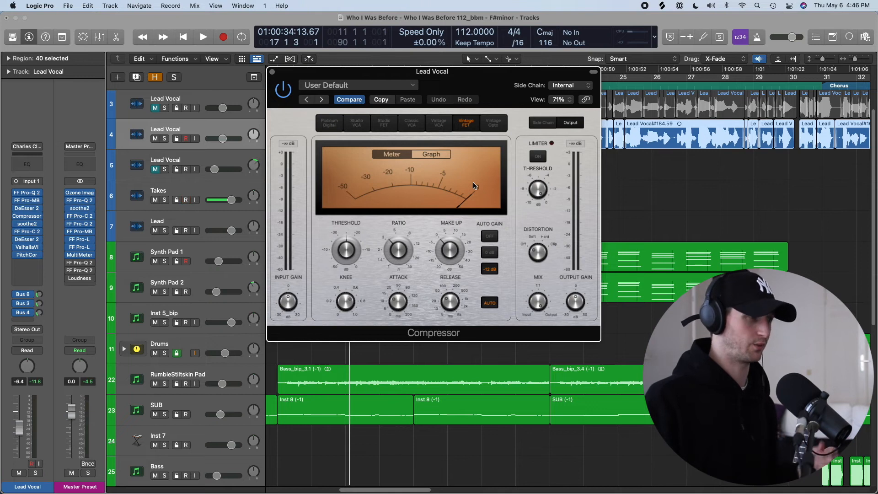
Play the song from bar 17 and open the Lead Vocal's Compressor to observe it
key("super+w")
left_click(353, 87)
key("space")
left_click(27, 215)
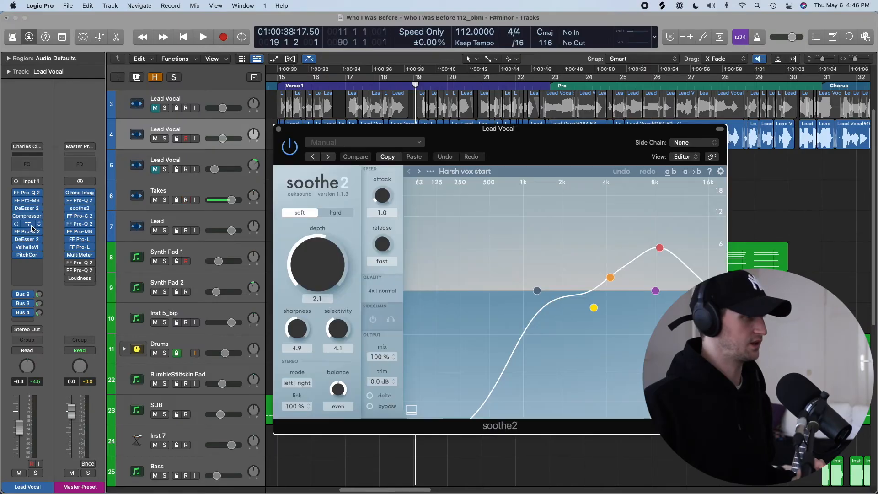
Examine the soothe2 settings on the Lead Vocal, close that plug-in, and open the FF Pro-C 2 compressor
left_click_drag(532, 146, 527, 87)
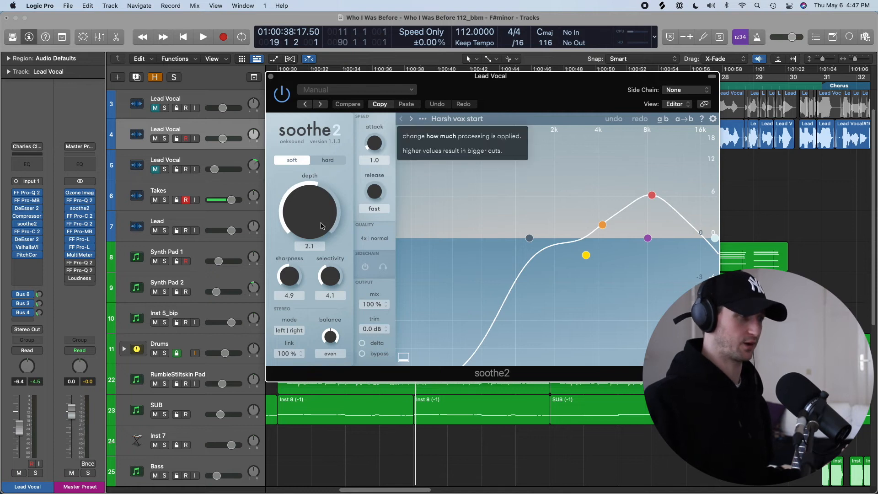
left_click(270, 78)
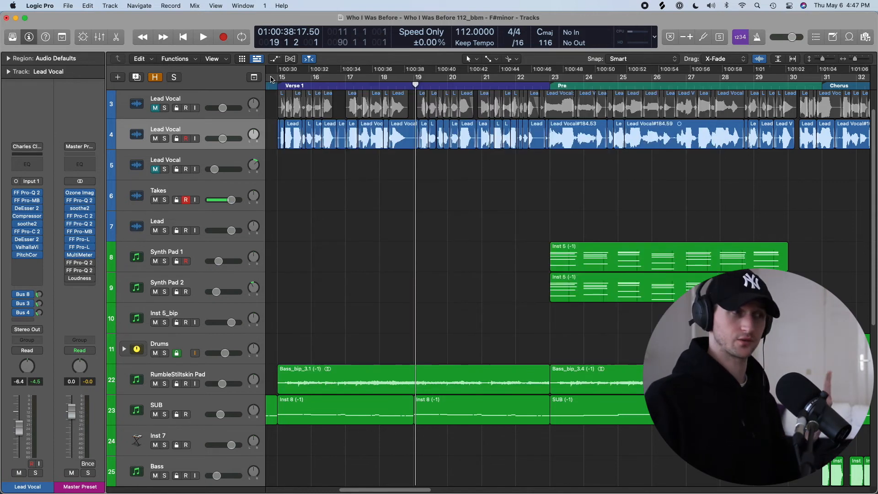
left_click(29, 233)
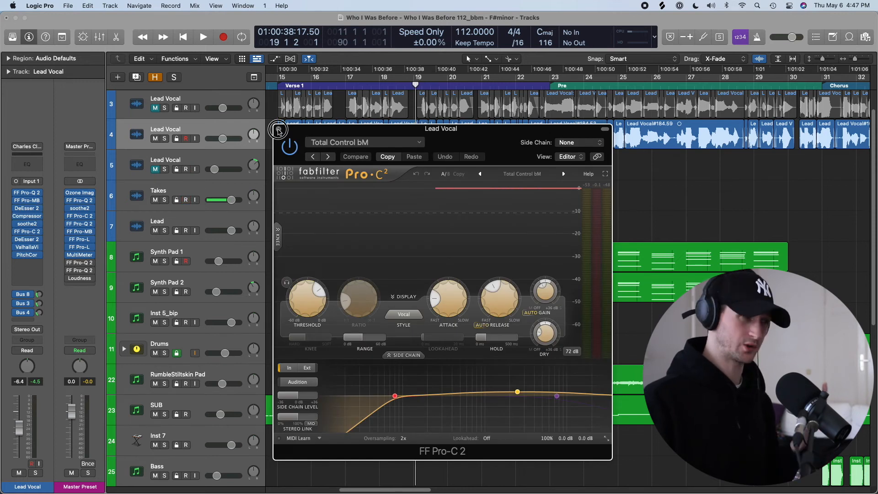
Close the Lead Vocal's FF Pro-C 2 compressor and open its first DeEsser 2
left_click(279, 130)
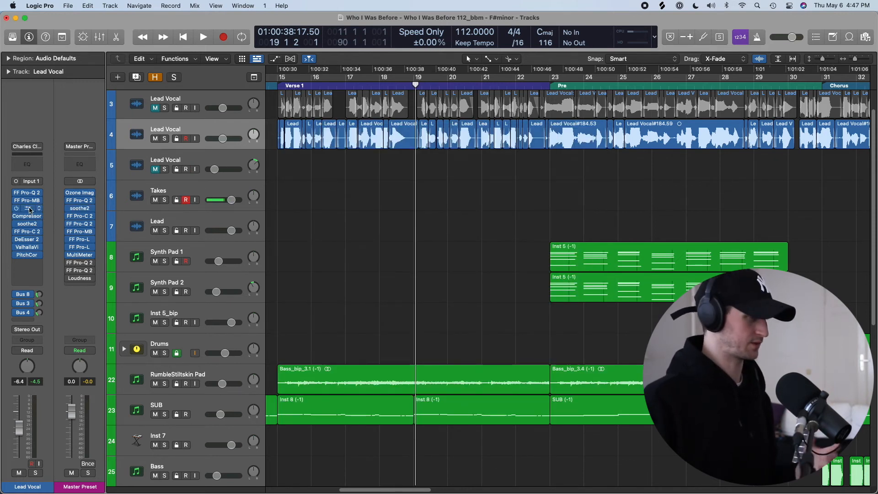
left_click(28, 209)
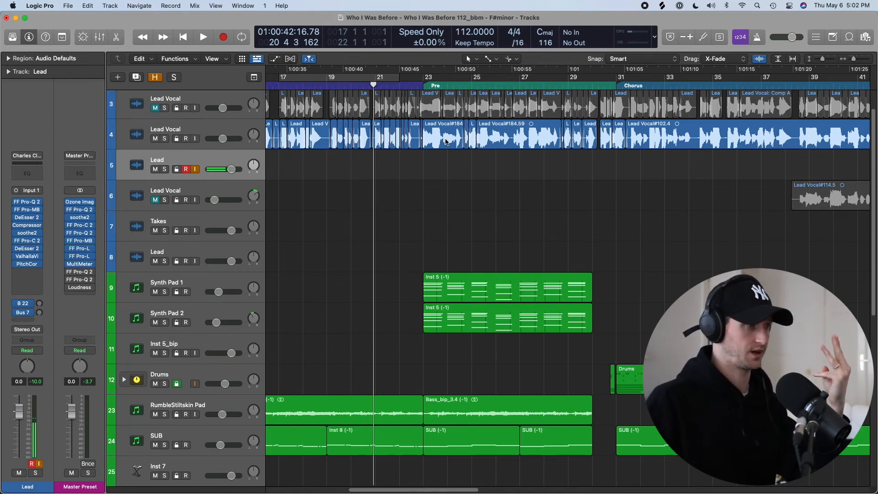
Set the cycle range over the chorus from 30 2 to 46 2, and lower the Master Preset fader to -1.3 dB
scroll(446, 142, "right", 10)
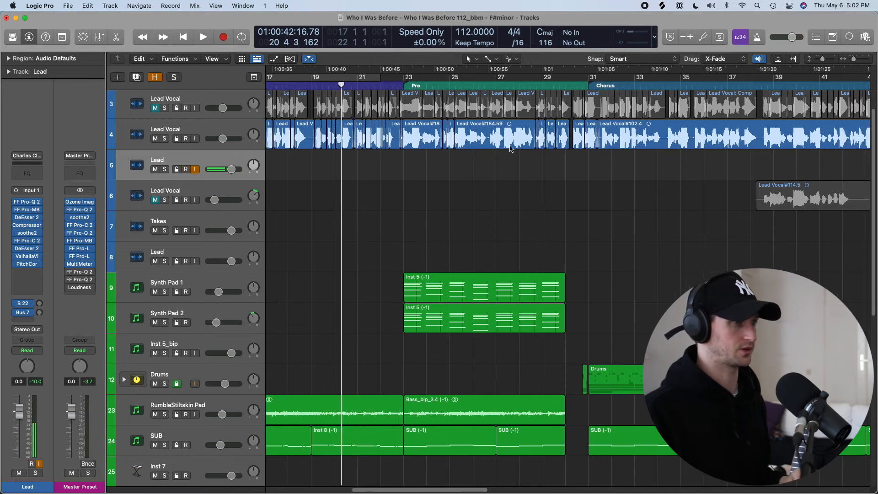
left_click_drag(443, 80, 841, 81)
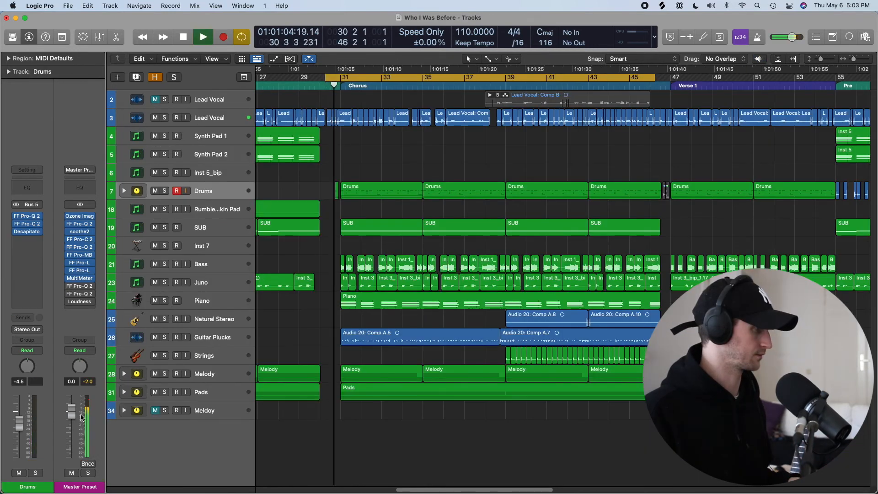
left_click_drag(73, 413, 73, 418)
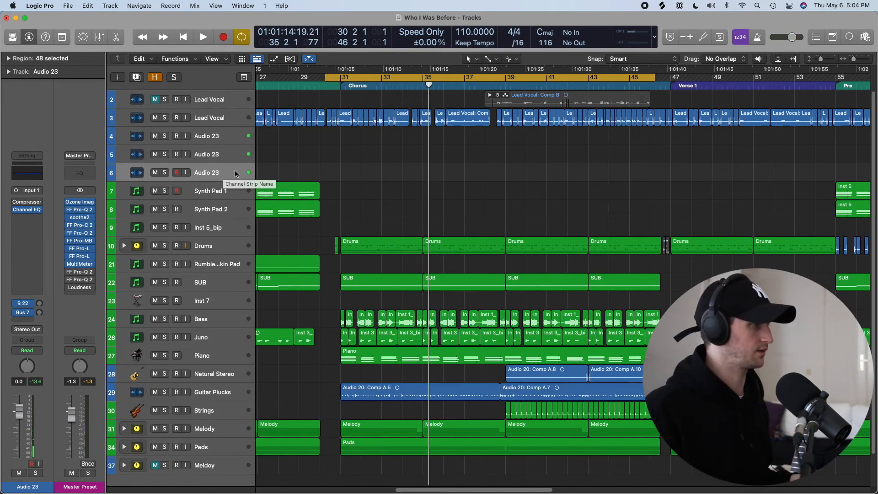
Select the first Audio 23 track and shorten the cycle range to 30 2 through 37 2
key("super+Down")
key("super+Down")
key("super+Down")
key("super+Right")
key("super+Right")
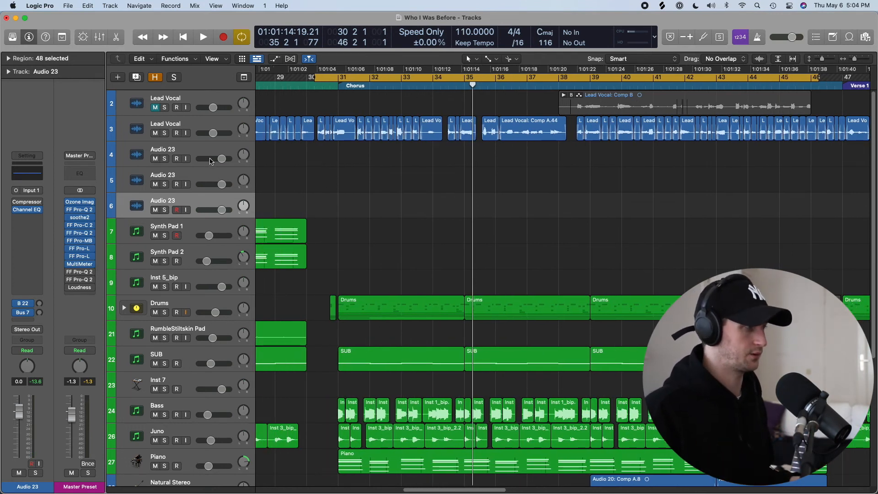
left_click(187, 156)
left_click_drag(318, 79, 501, 80)
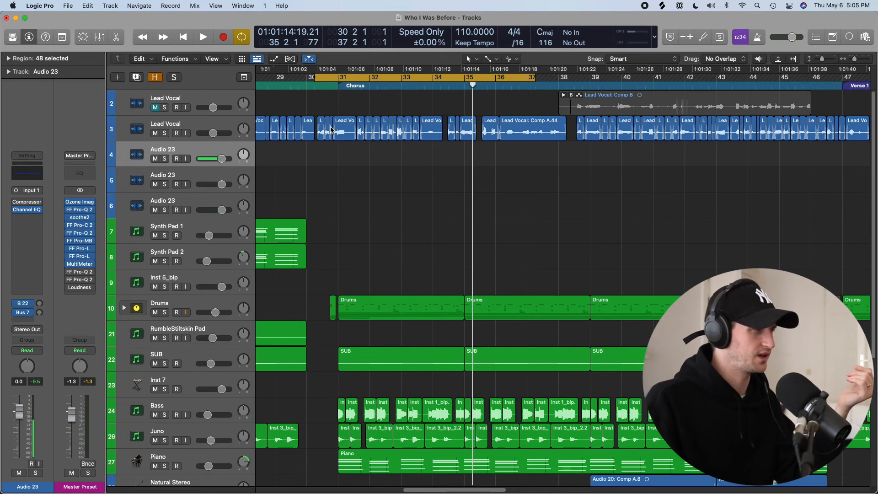
Copy the Lead Vocal regions between bars 30 and 34 onto the first Audio 23 track at the same position
left_click(438, 155)
left_click_drag(438, 156, 336, 131)
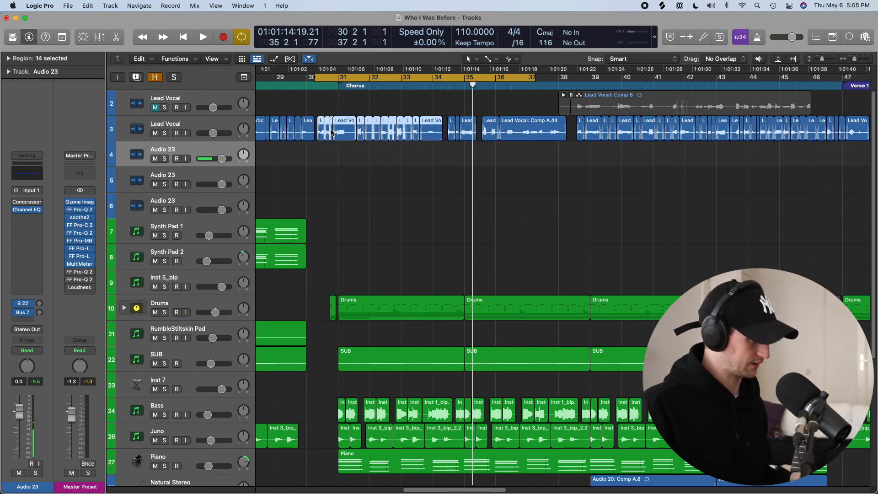
left_click_drag(341, 133, 340, 155)
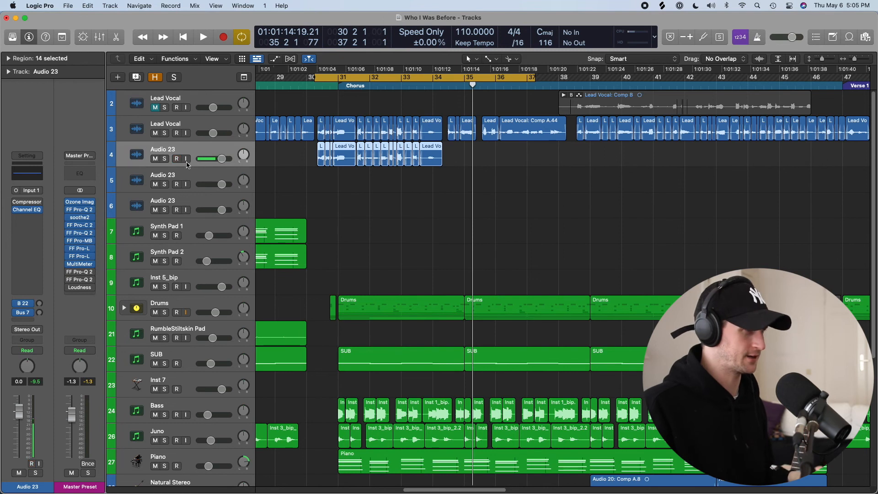
Insert a mono Vocal Transformer on the first Audio 23 track and move its window clear of the copied regions
left_click(37, 219)
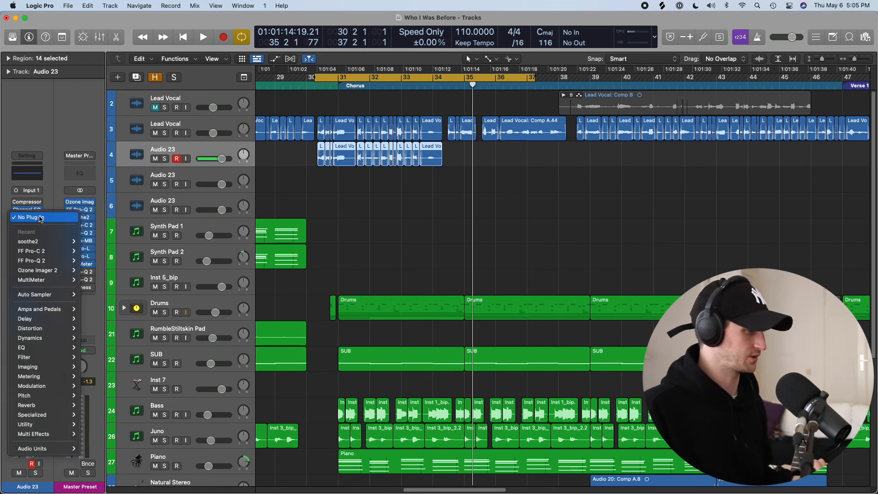
mouse_move(27, 395)
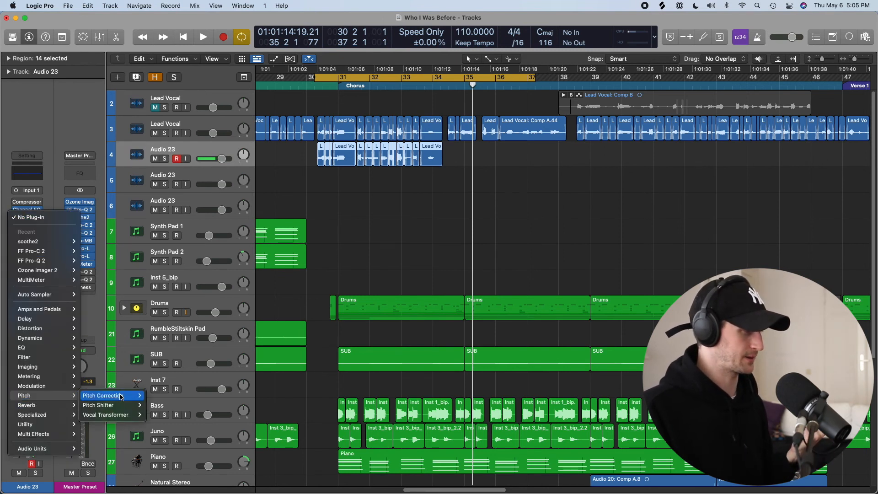
mouse_move(127, 406)
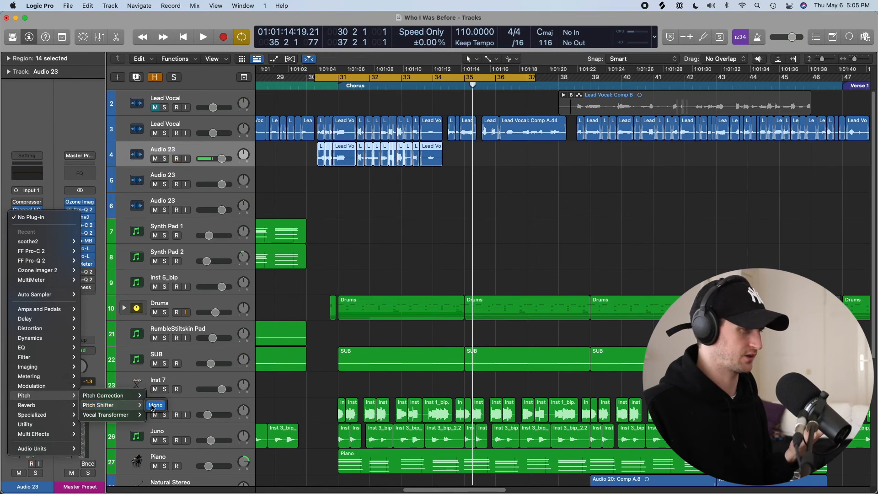
left_click(152, 415)
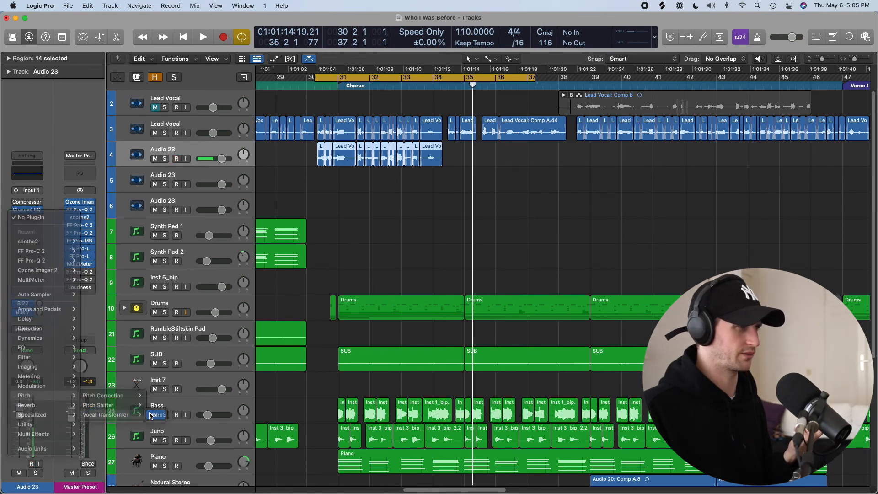
left_click_drag(427, 158, 611, 133)
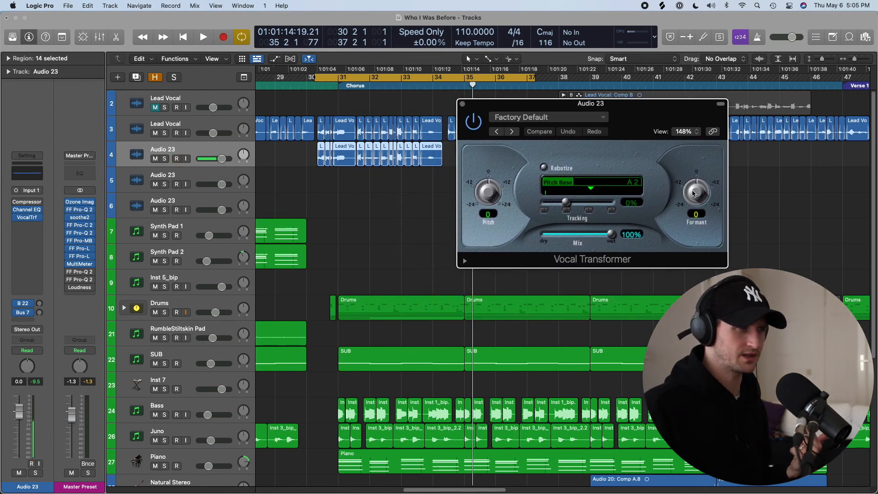
Try lower formant values in the Vocal Transformer, and raise its pitch to +12
left_click_drag(690, 193, 689, 201)
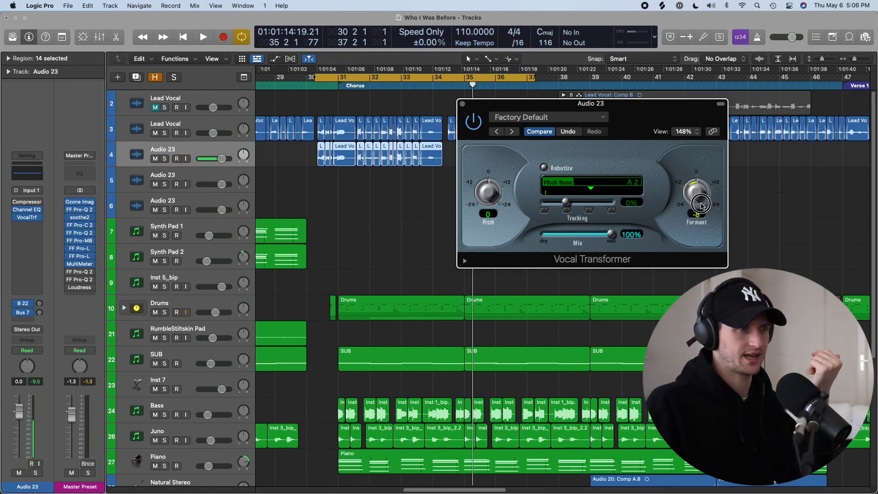
left_click_drag(701, 206, 700, 209)
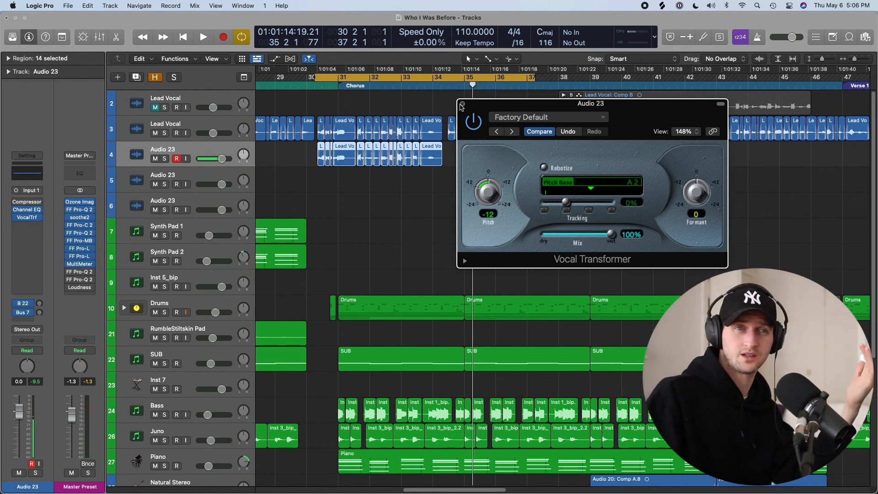
left_click_drag(490, 186, 488, 174)
left_click_drag(508, 122, 508, 118)
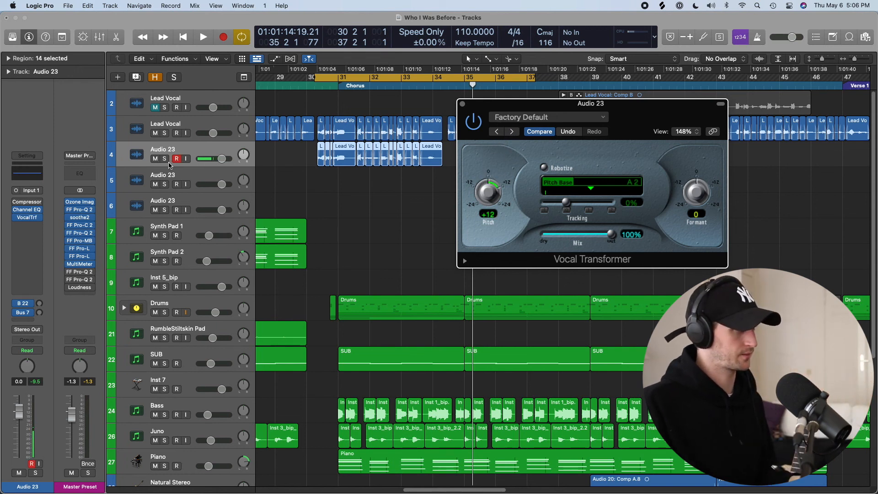
Solo the first Audio 23 track, audition the pitched-up vocal in the cycle, and lower the Vocal Transformer's pitch
left_click(164, 158)
key("space")
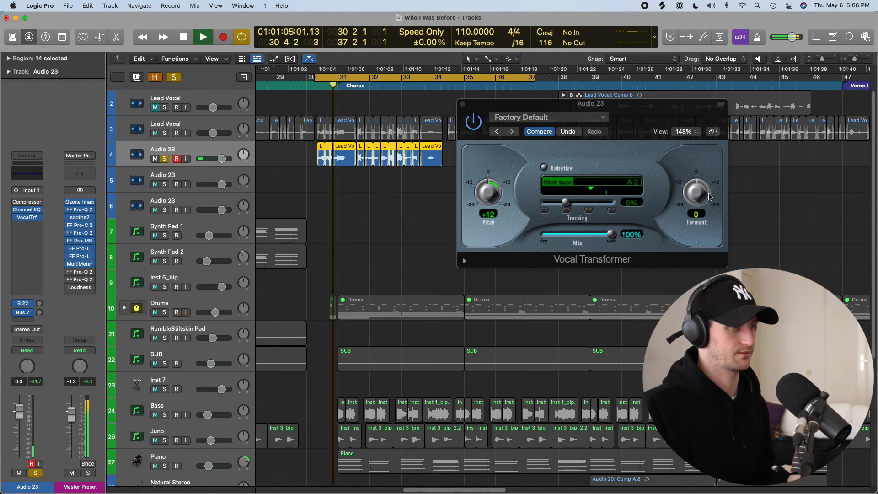
key("space")
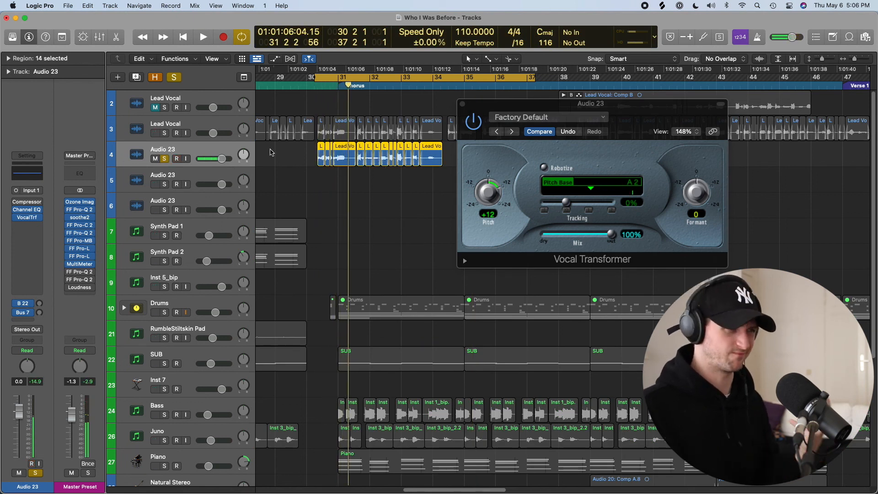
left_click_drag(488, 192, 490, 222)
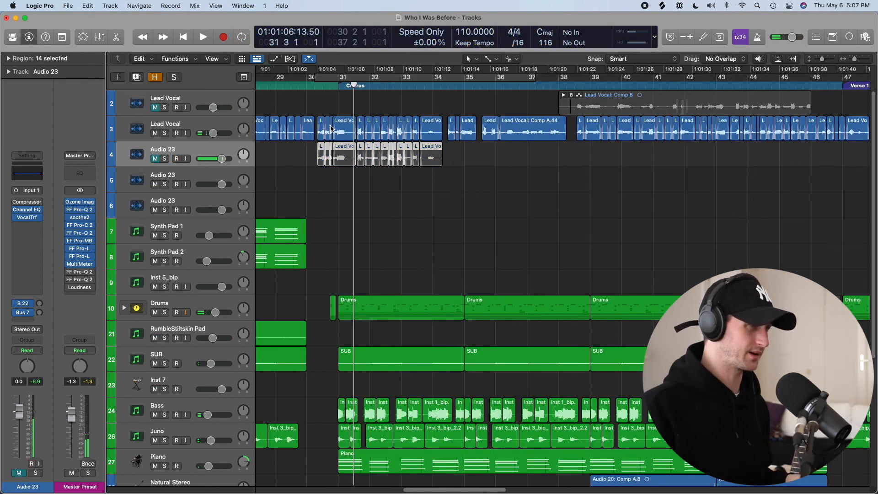
Play the opening chorus phrases from around bar 31 to hear the Lead Vocal in the mix
key("space")
key("space")
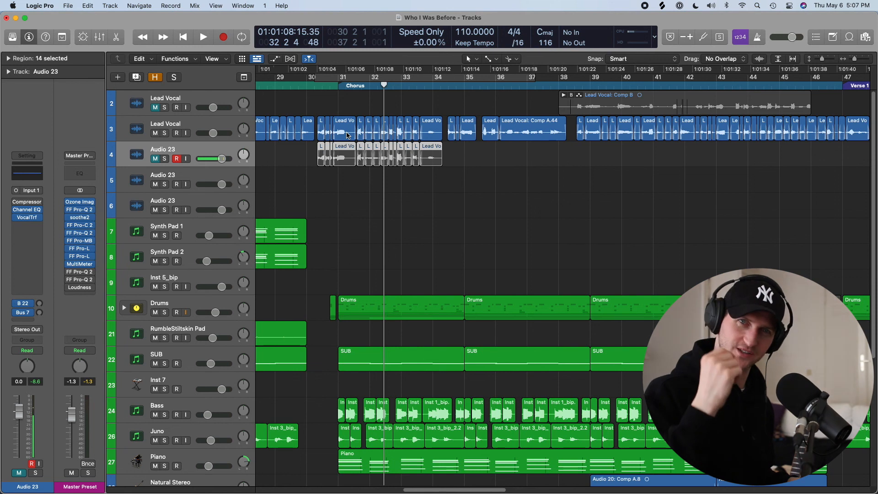
left_click(356, 85)
key("space")
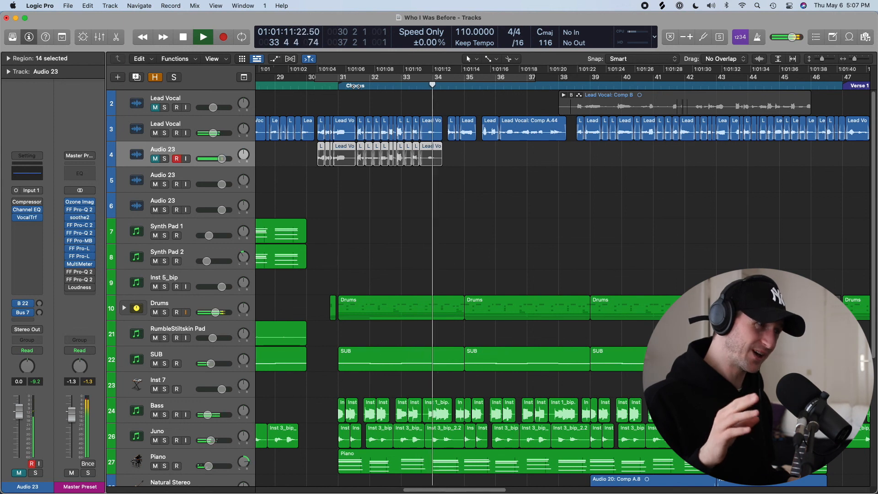
key("space")
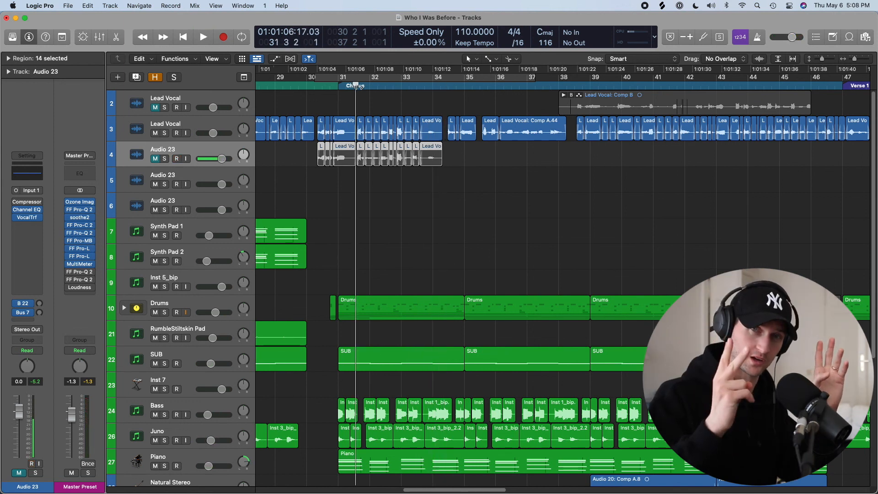